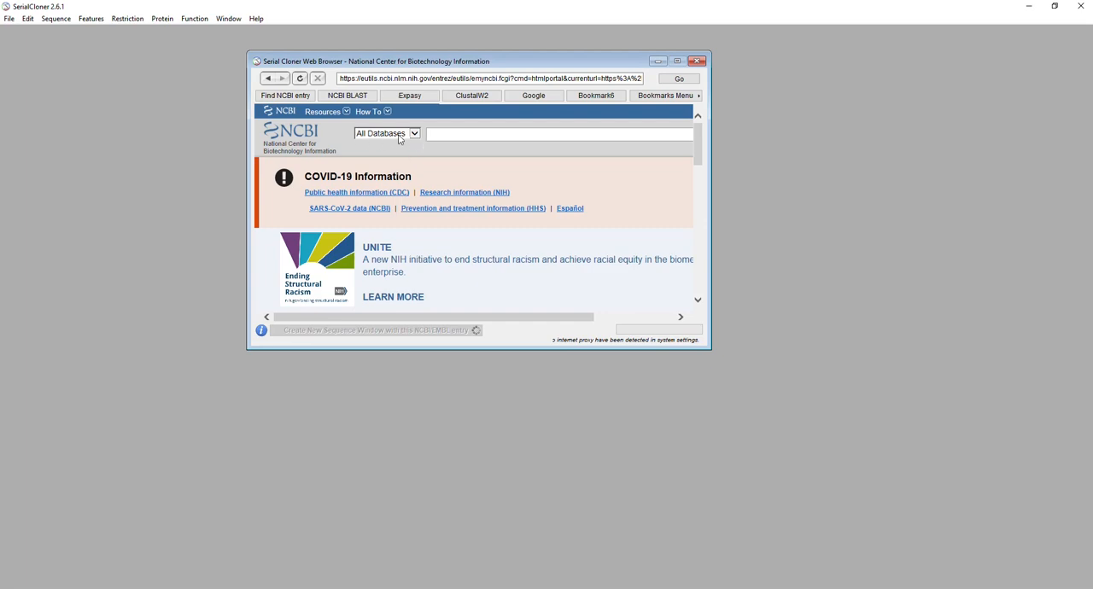
Search the NCBI Nucleotide database for "pUC18 vector cloning"
click(399, 135)
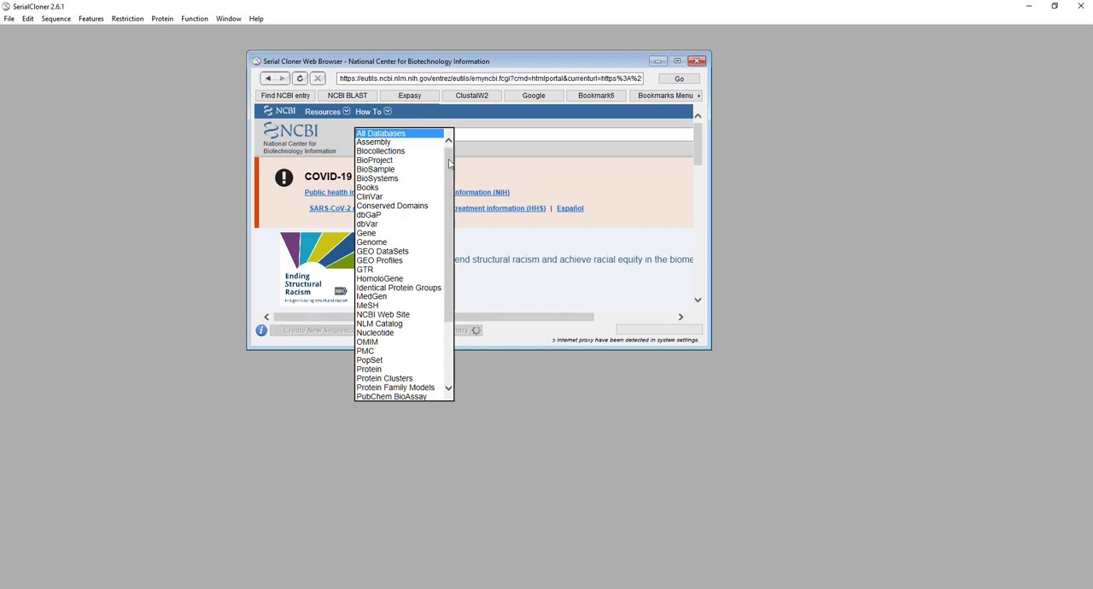
scroll(450, 164, down, 4)
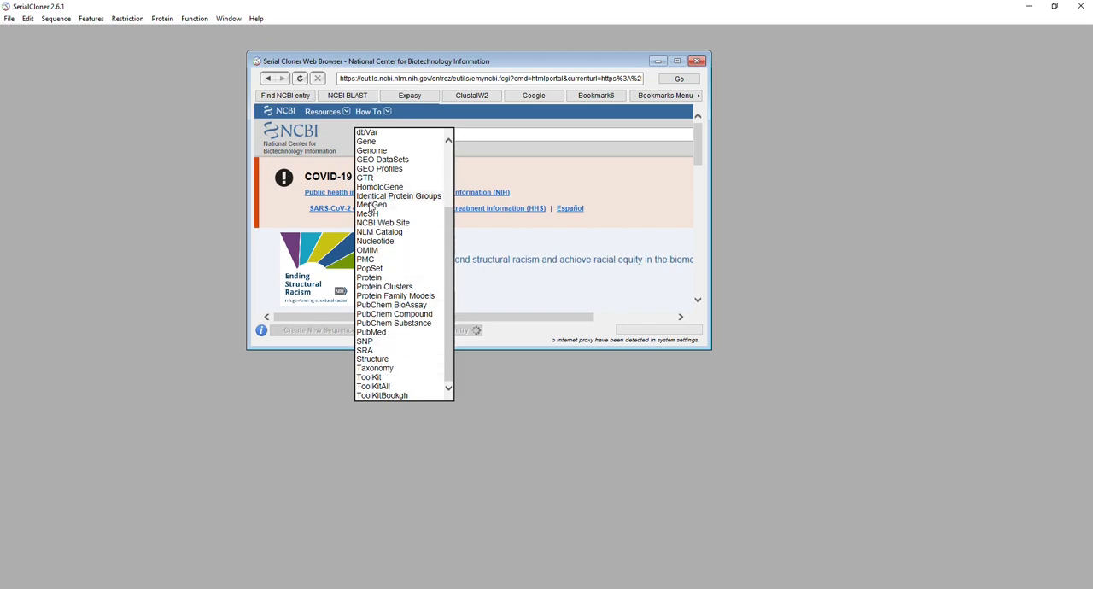
click(376, 242)
click(447, 134)
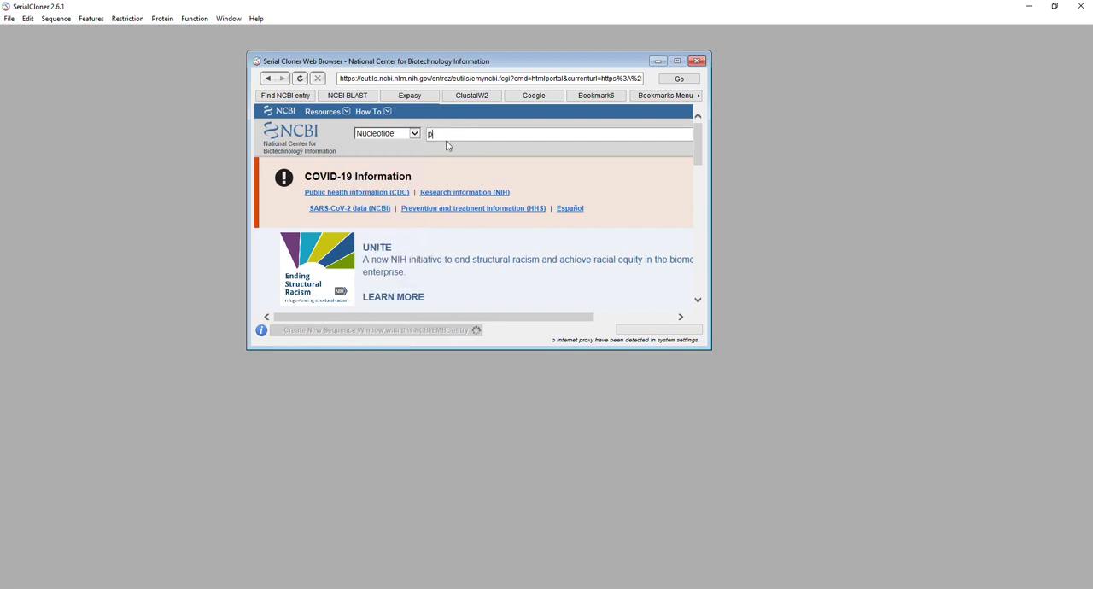
text(pUC18 vector c)
text(loning)
key(Return)
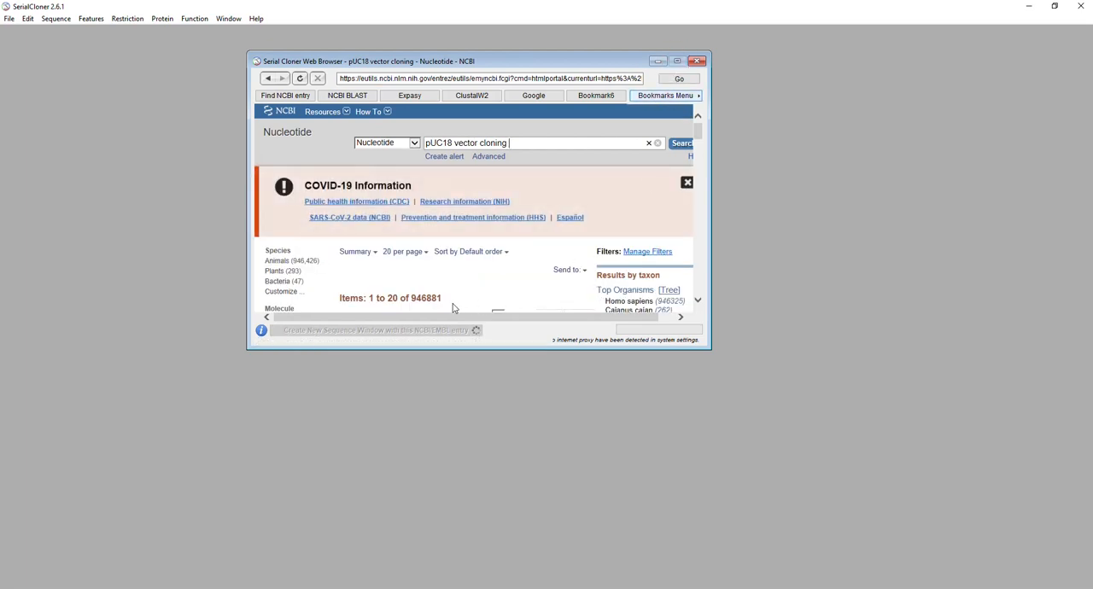
Enlarge the browser window and open the FASTA sequence of the circular "pUC18 cloning vector" entry
drag(506, 349, 506, 506)
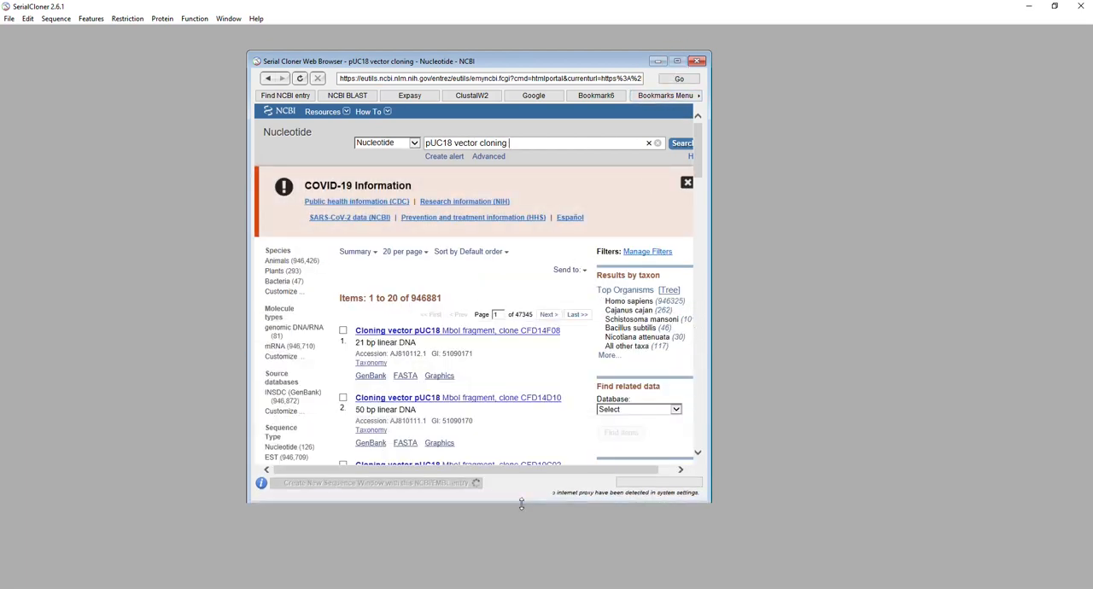
scroll(485, 357, down, 2)
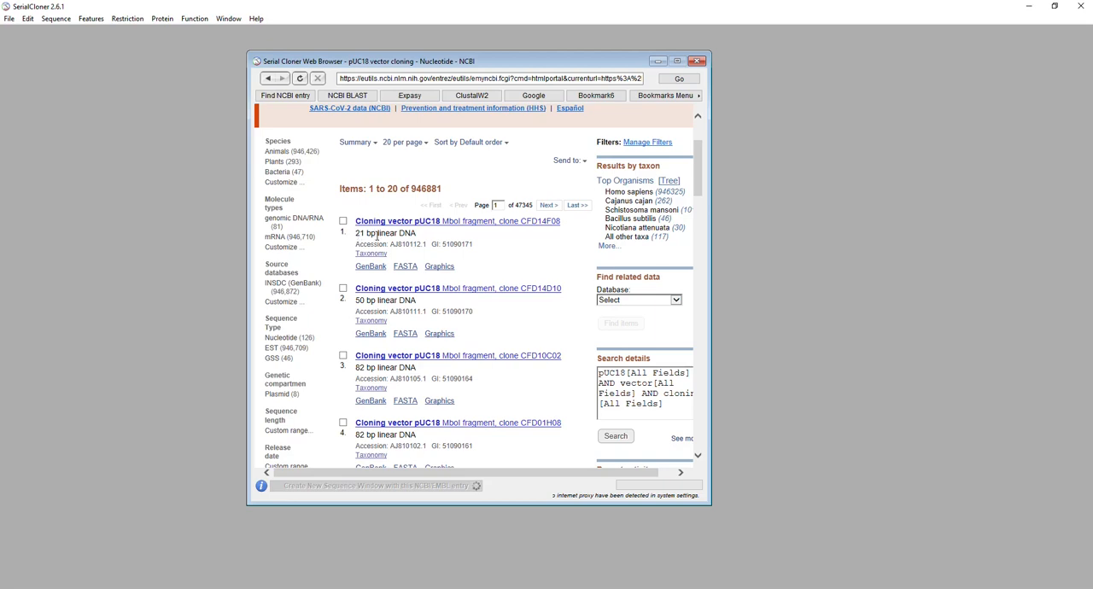
scroll(456, 273, down, 5)
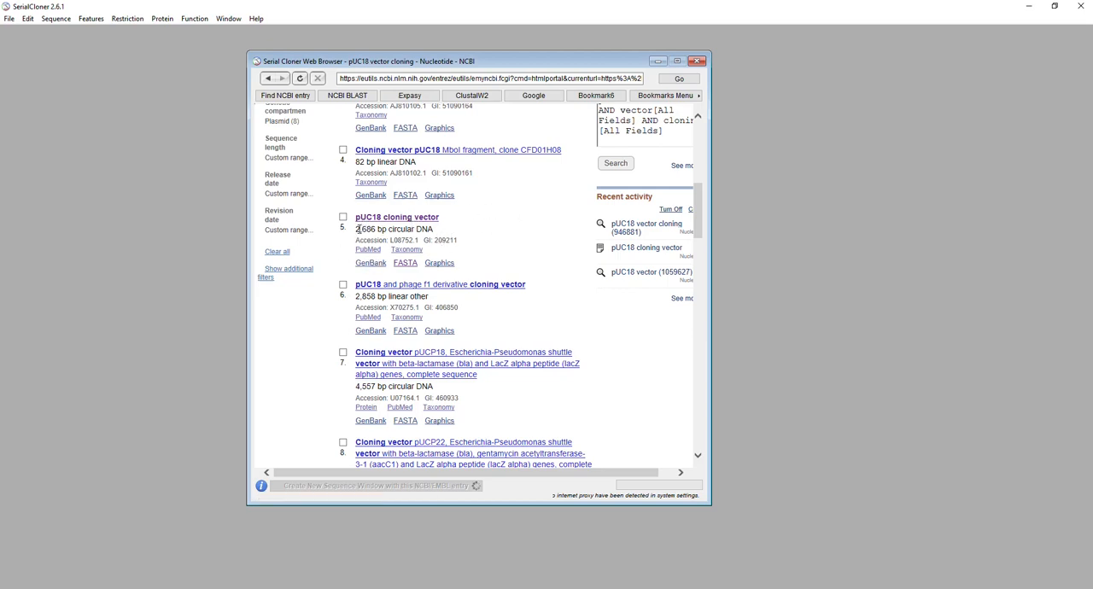
drag(357, 229, 372, 232)
click(407, 265)
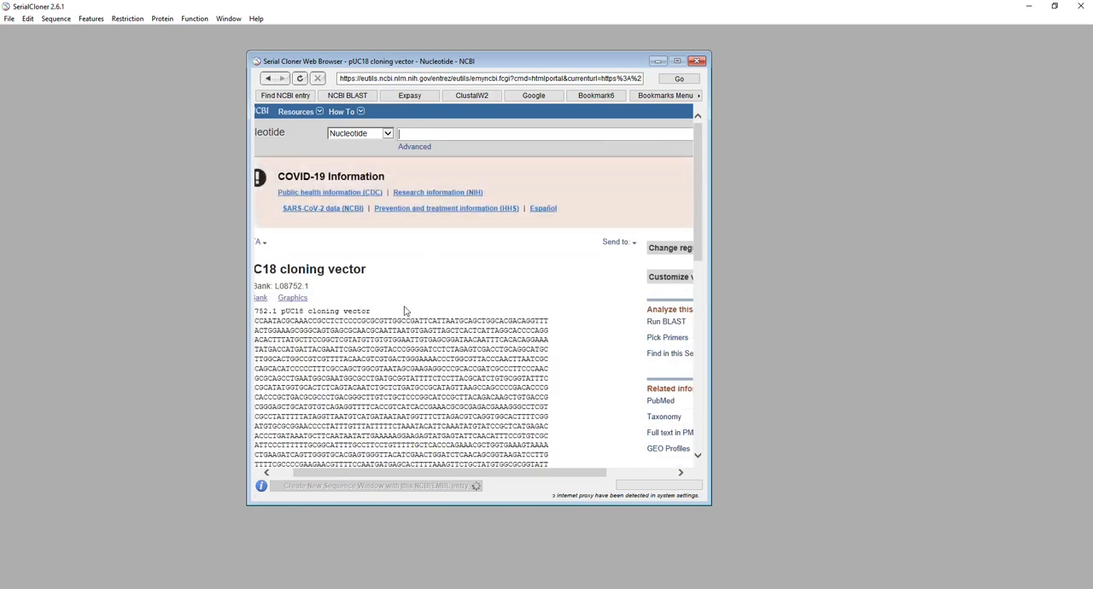
drag(336, 473, 318, 473)
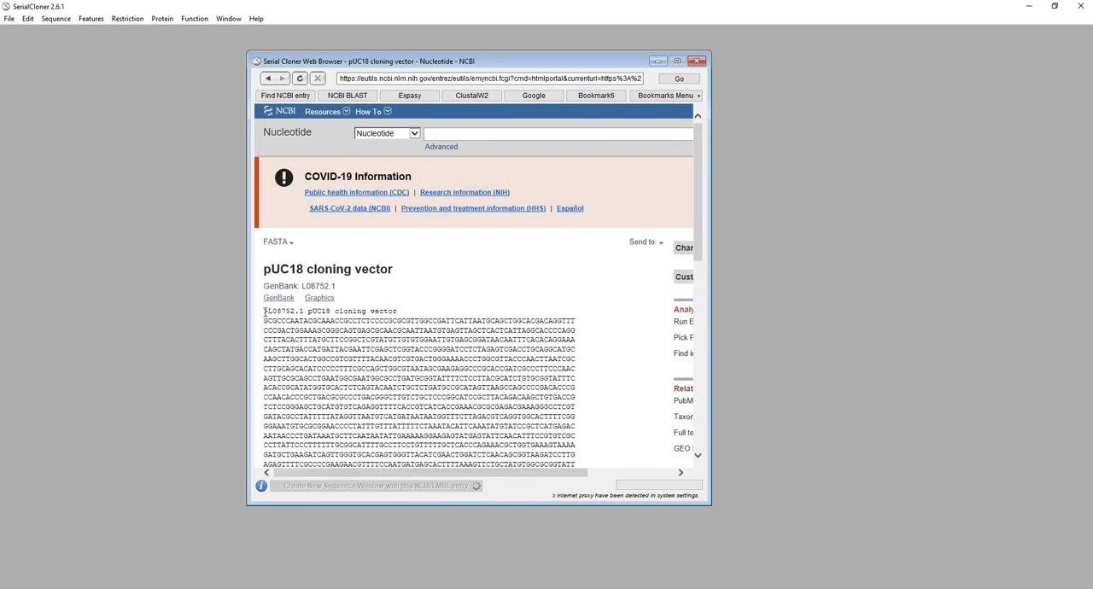
Copy the complete pUC18 nucleotide sequence from the FASTA record, leaving out the header line
drag(265, 311, 382, 311)
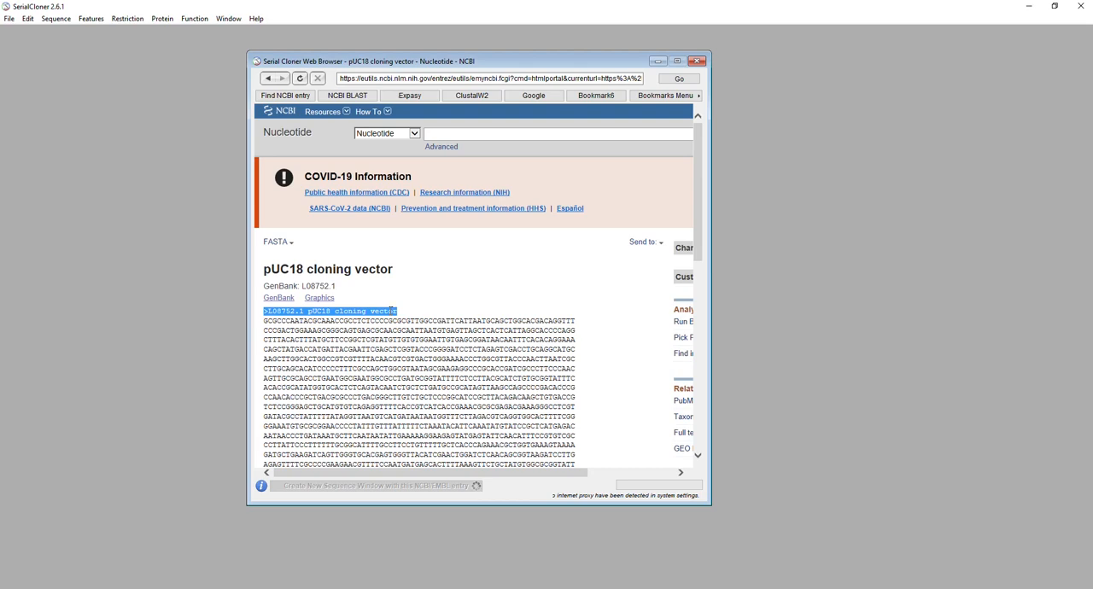
mouse_move(392, 311)
mouse_down()
mouse_move(401, 465)
mouse_move(382, 324)
mouse_up()
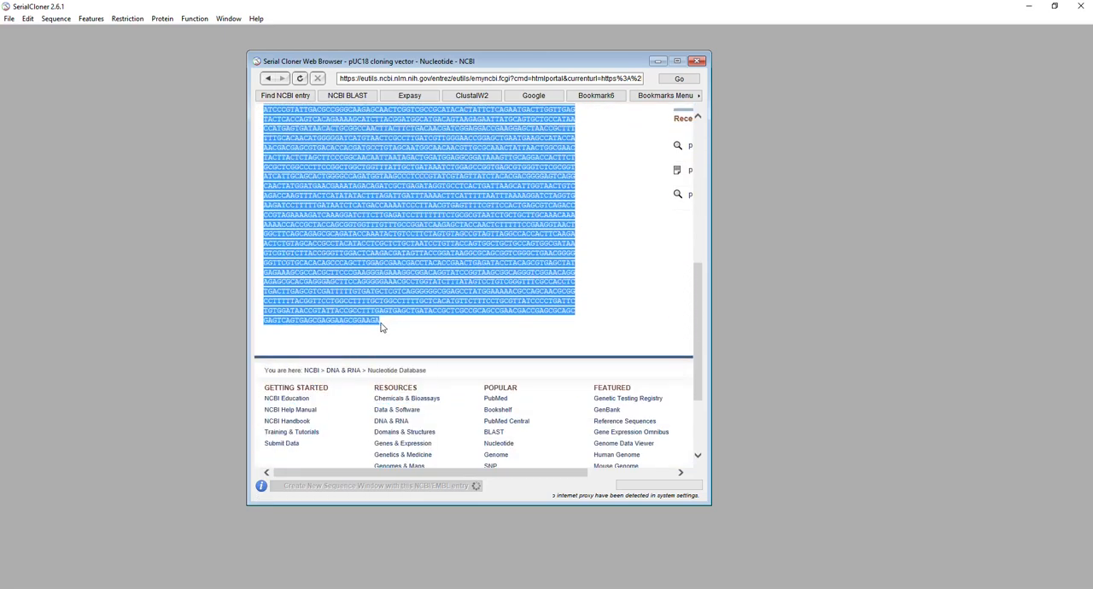
key(ctrl+c)
right_click(371, 228)
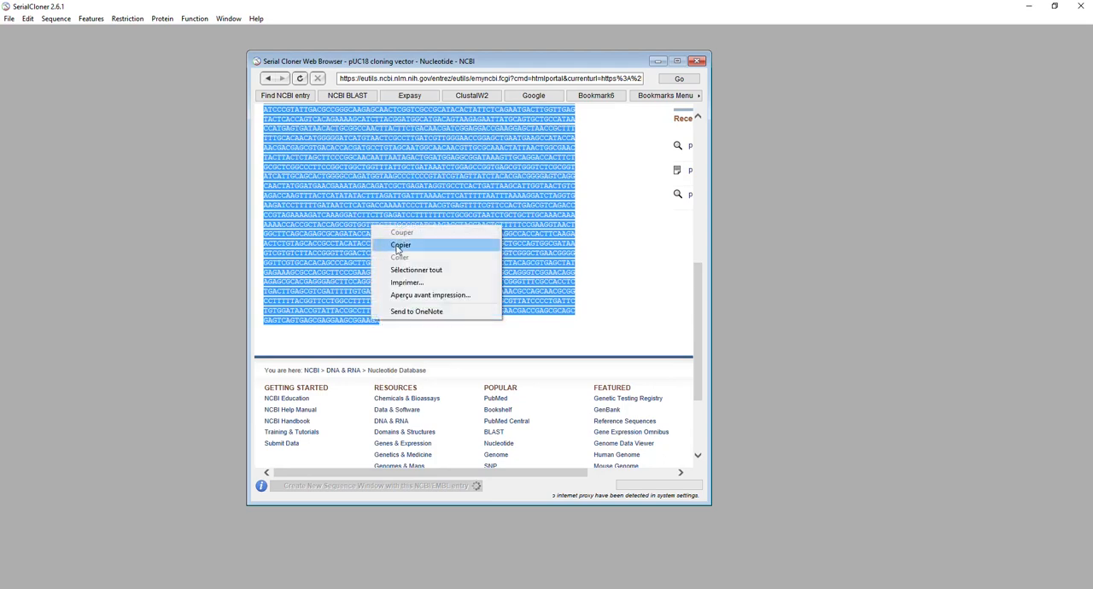
click(399, 245)
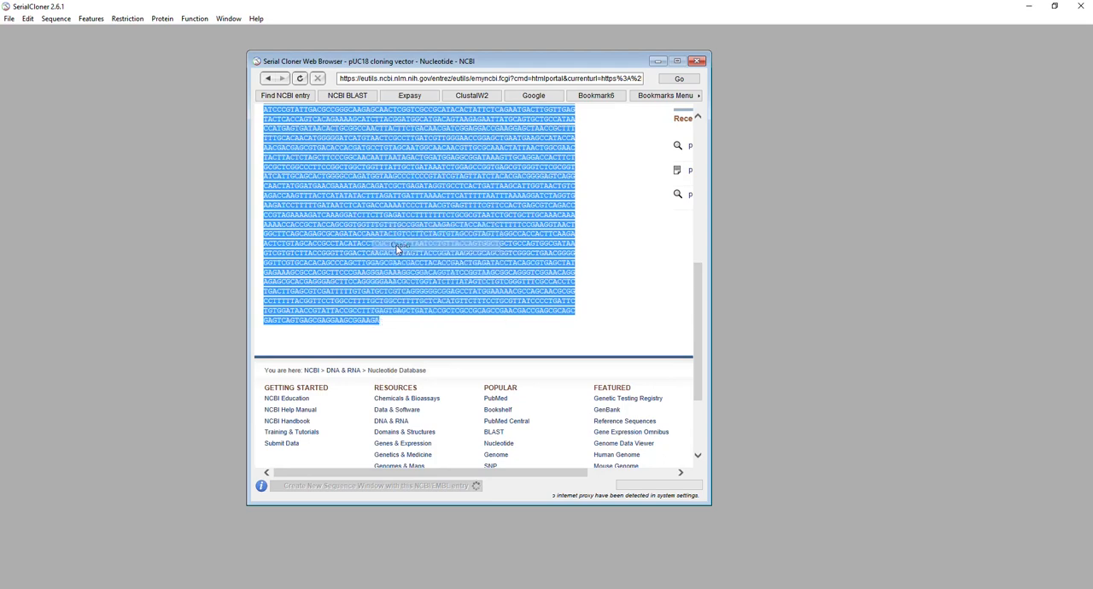
Create a new sequence file and paste the copied pUC18 sequence into it
click(9, 19)
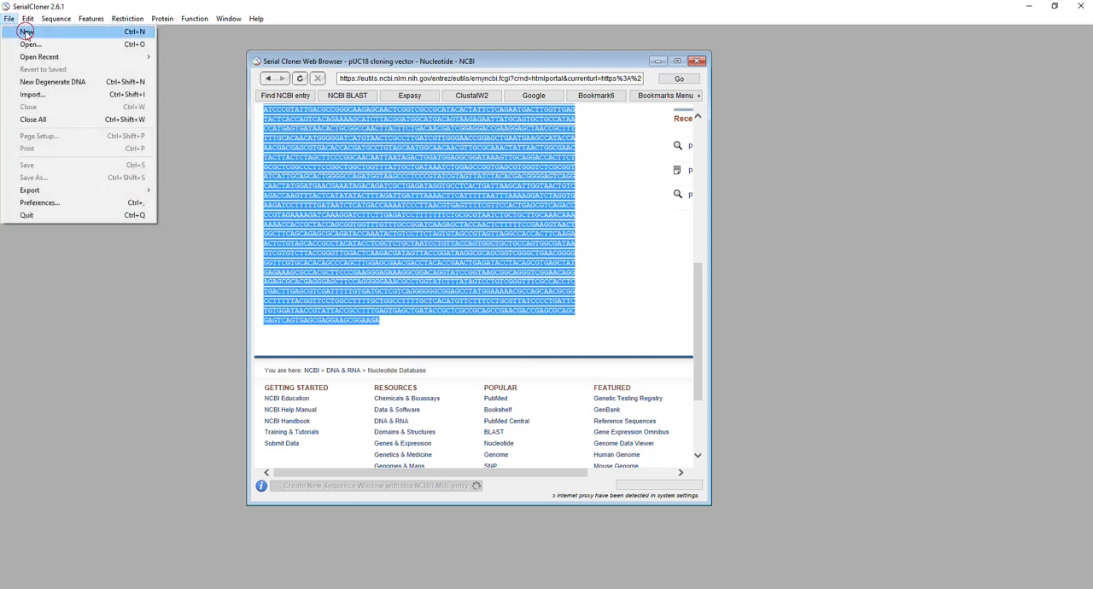
click(26, 32)
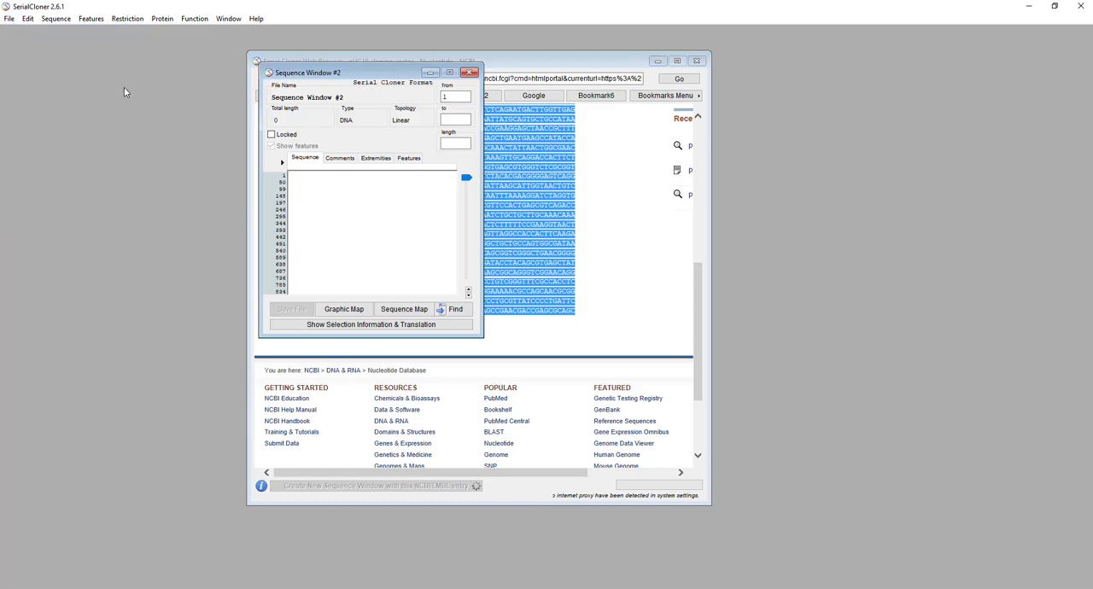
key(ctrl+v)
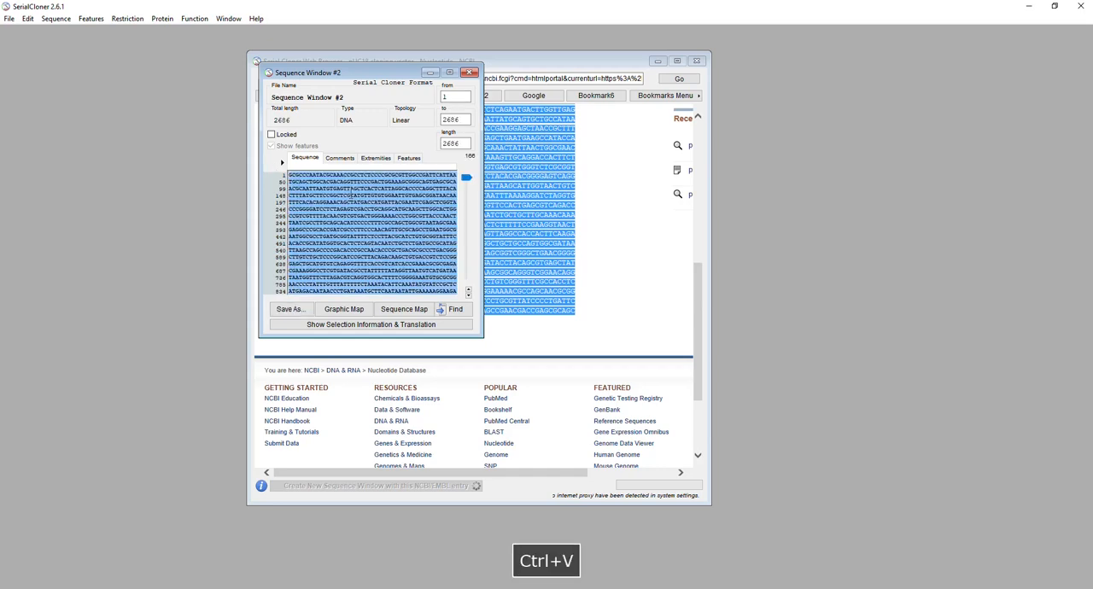
Set the pasted sequence's topology to Circular and lock the sequence against editing
click(455, 119)
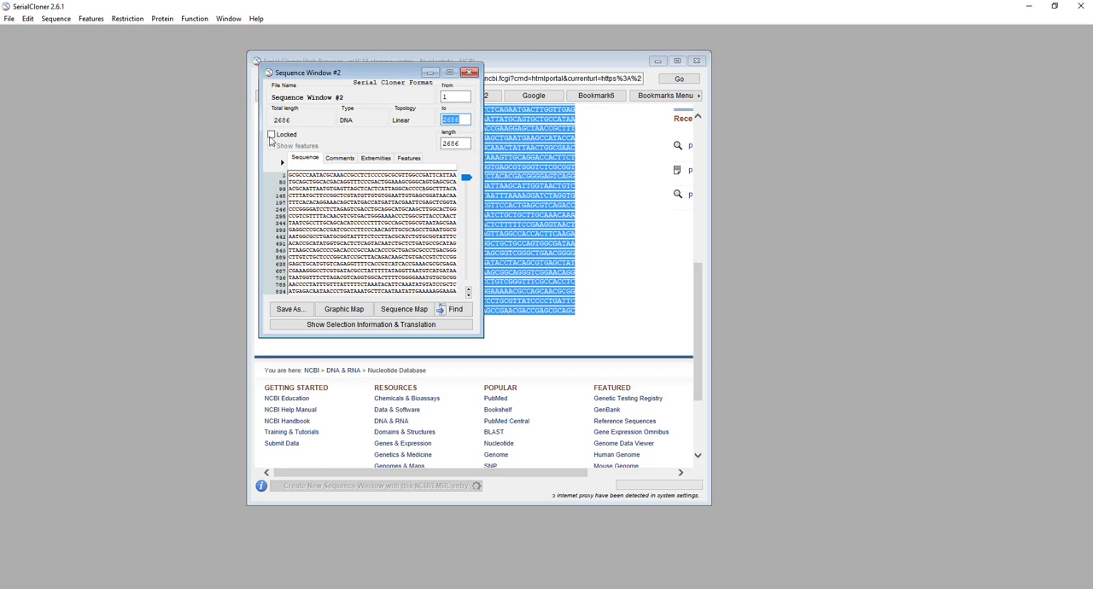
key(ctrl+a)
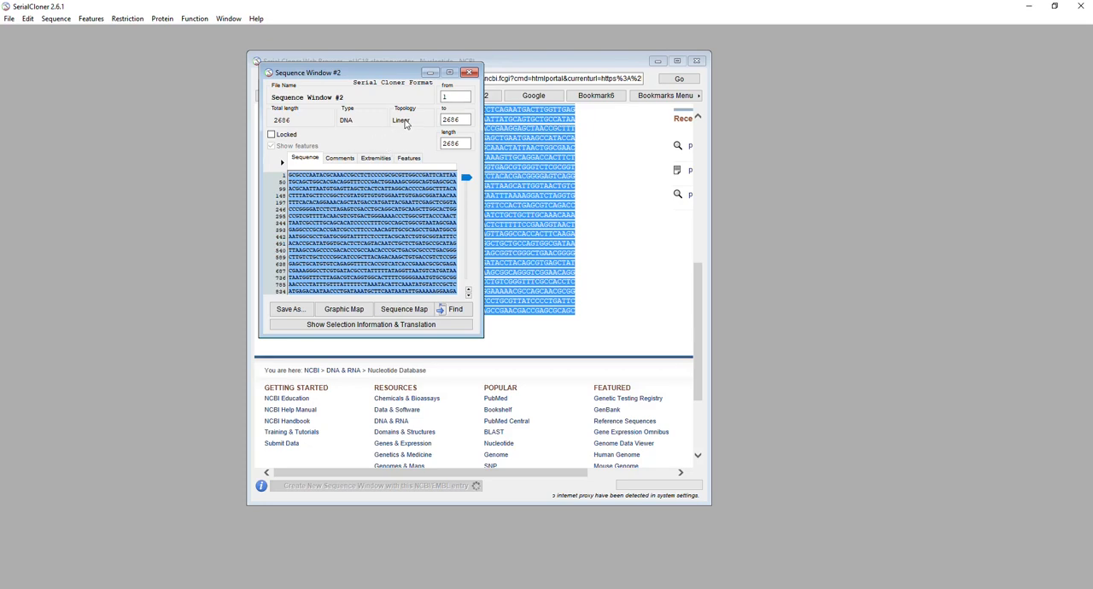
click(399, 122)
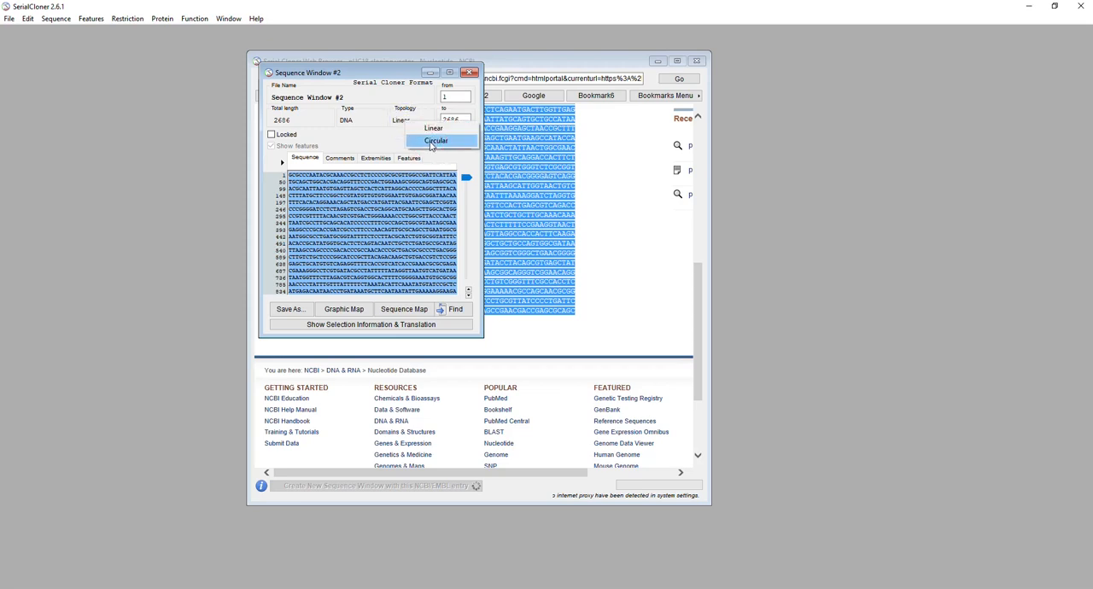
click(431, 142)
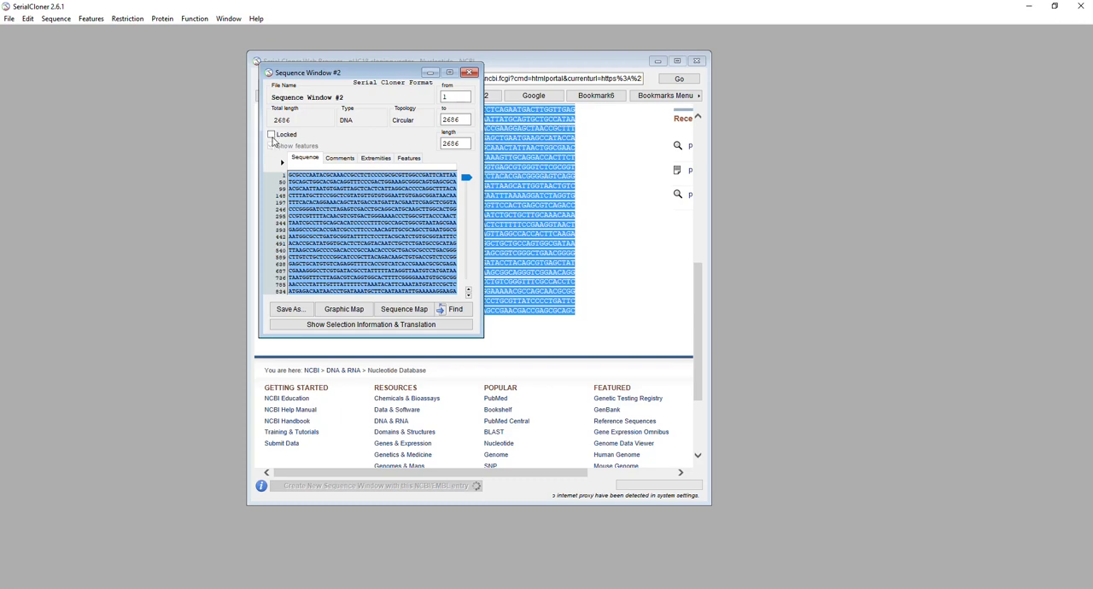
click(272, 136)
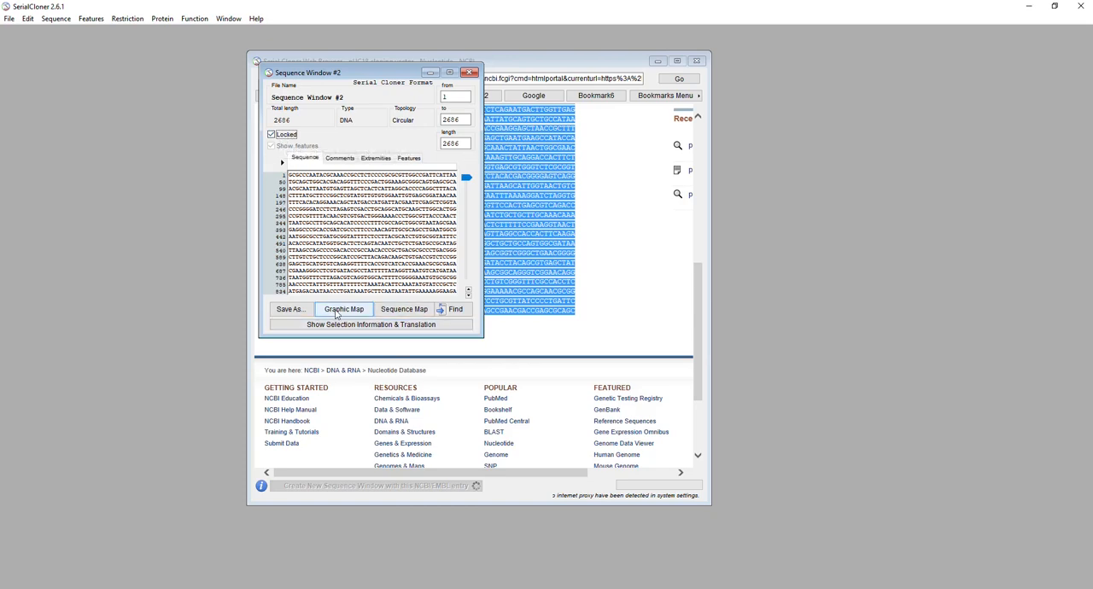
Open the sequence's graphic map with unique sites shown and place it beside the sequence window
click(336, 311)
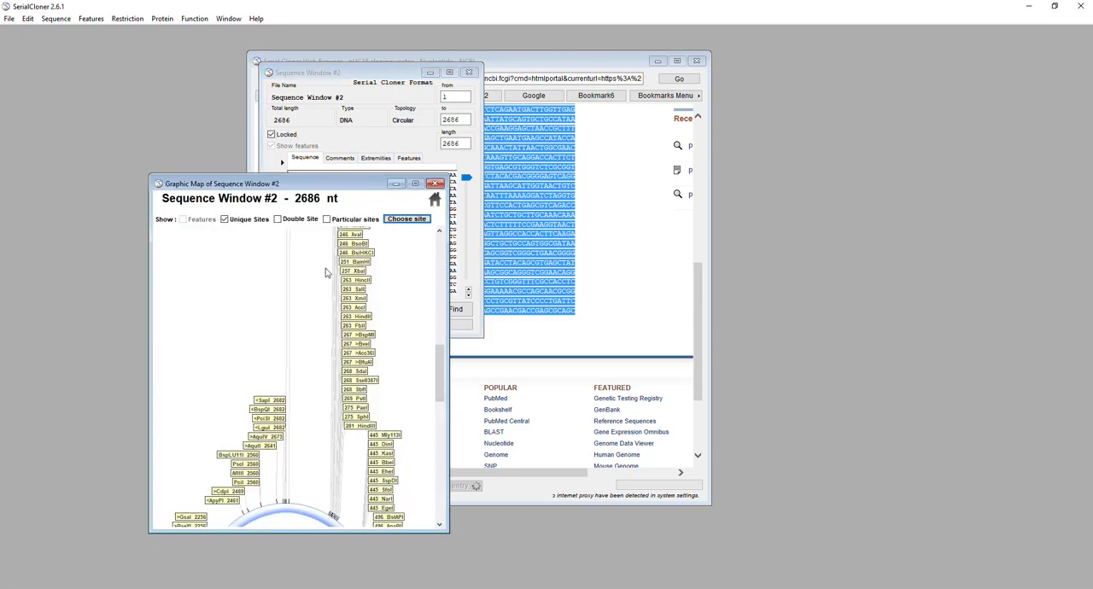
click(225, 219)
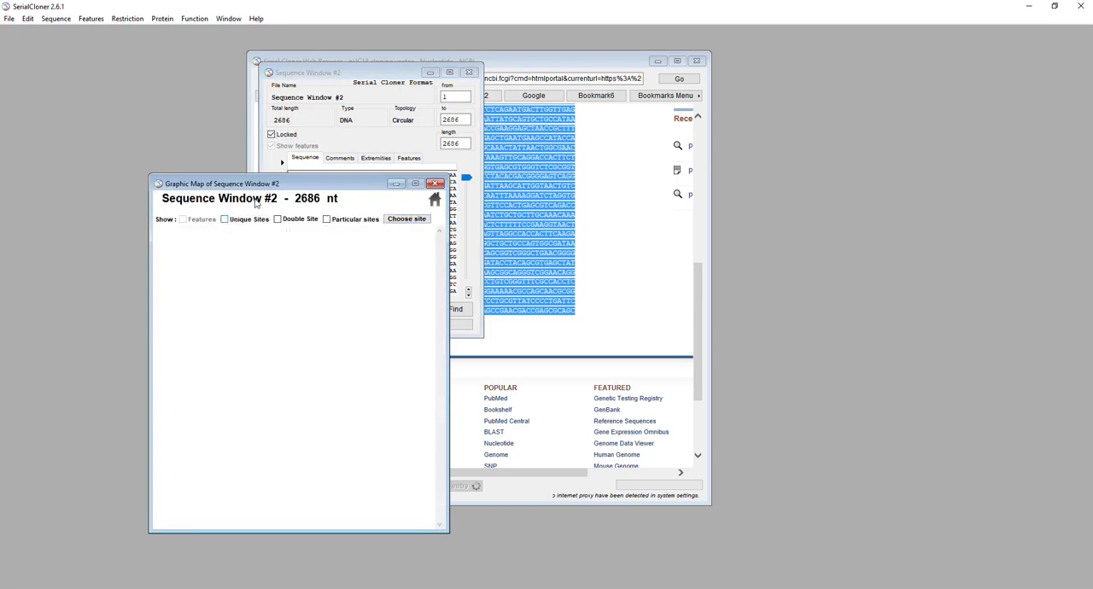
drag(277, 183, 309, 182)
mouse_move(454, 144)
mouse_down()
mouse_move(774, 52)
mouse_move(641, 66)
mouse_up()
click(591, 104)
drag(806, 269, 806, 343)
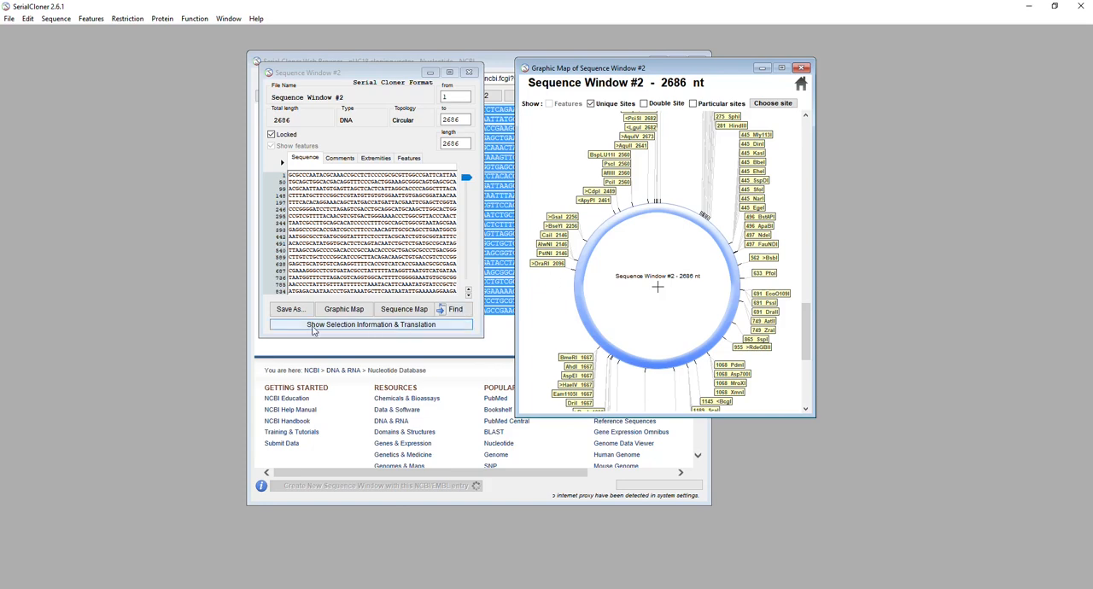
Show the sequence's feature list and scan the plasmid map for features
click(410, 159)
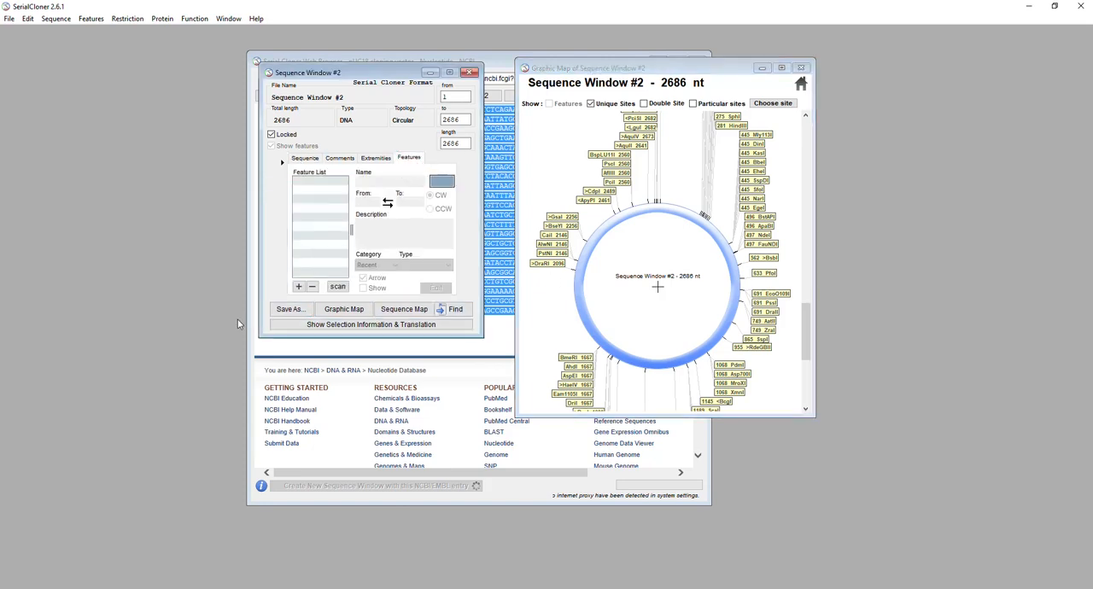
click(305, 159)
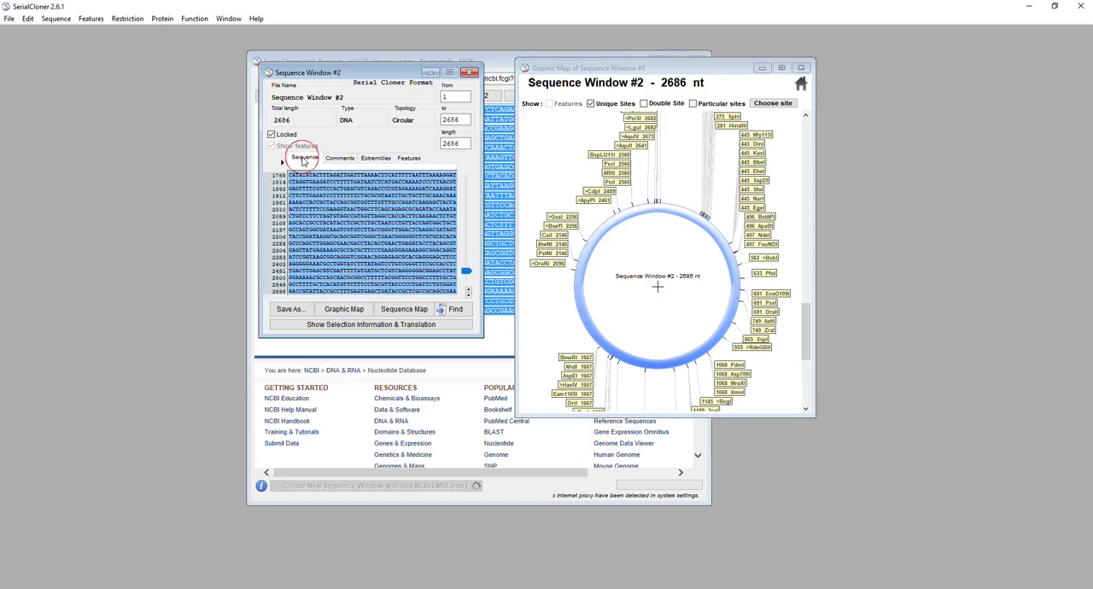
click(411, 159)
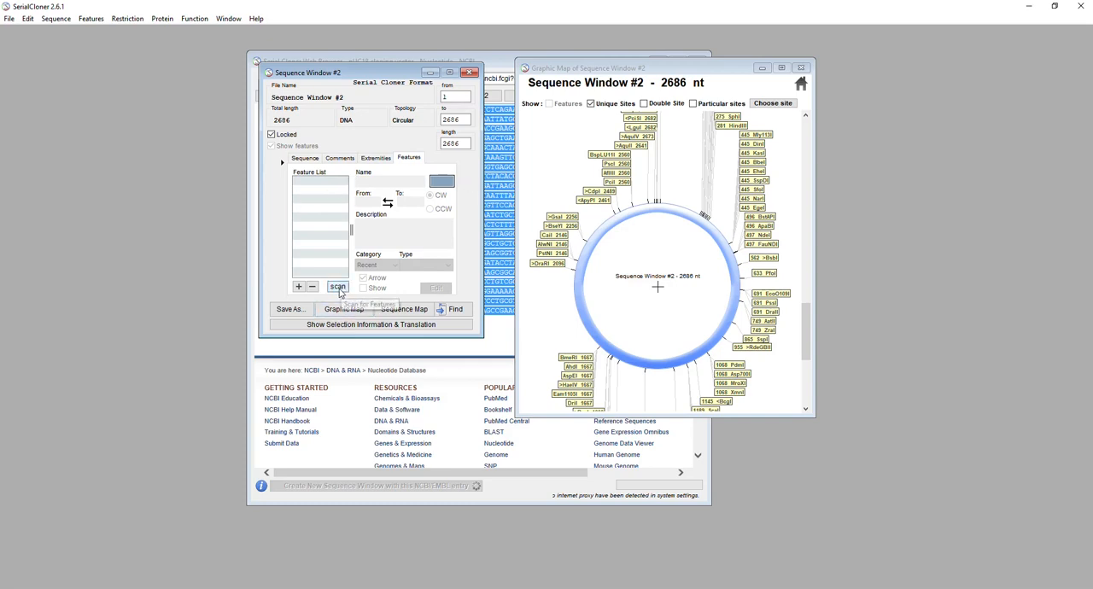
right_click(632, 309)
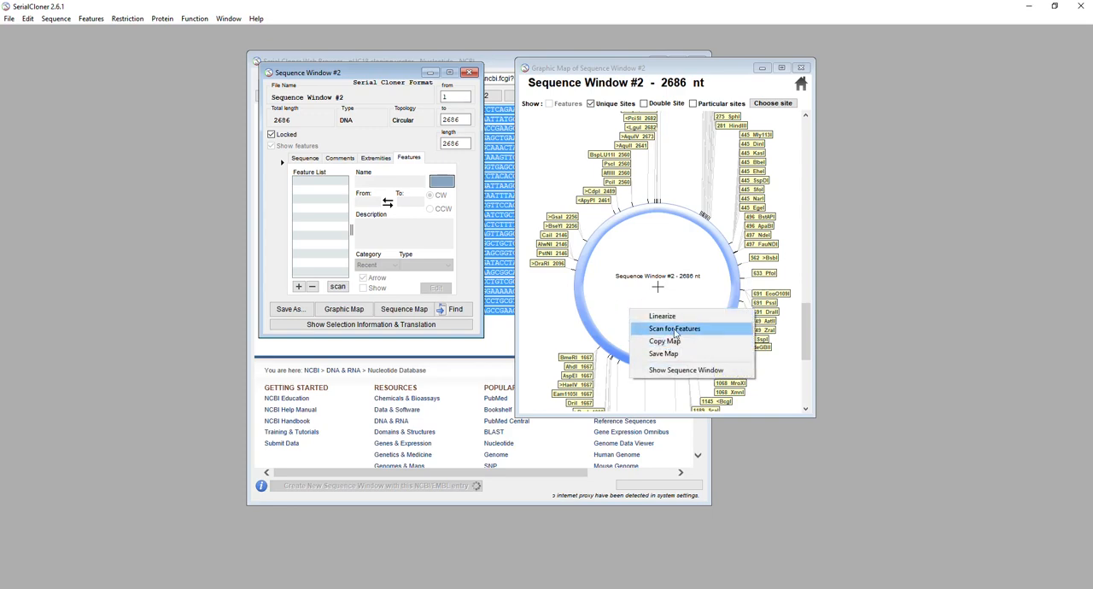
click(674, 329)
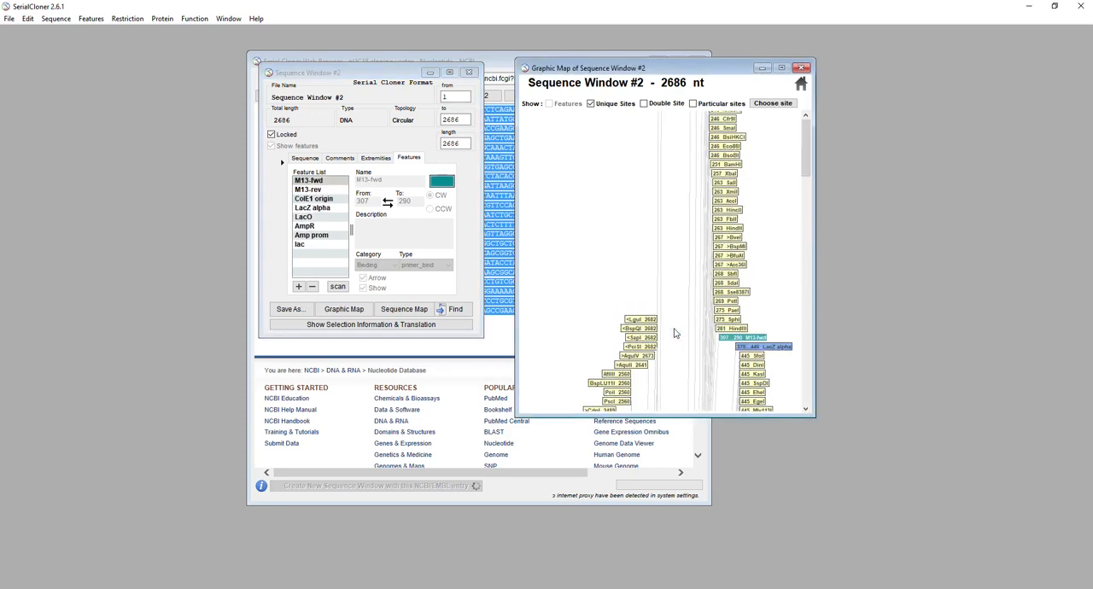
Hide the unique sites on the map, then widen the map window and place it beside the sequence window
click(591, 104)
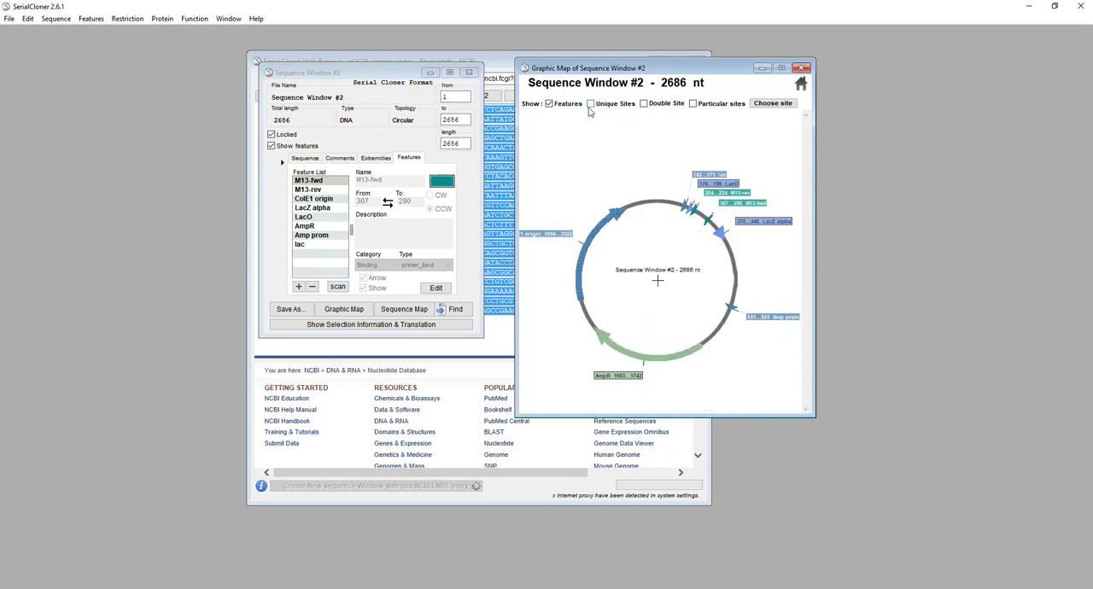
drag(813, 294, 980, 292)
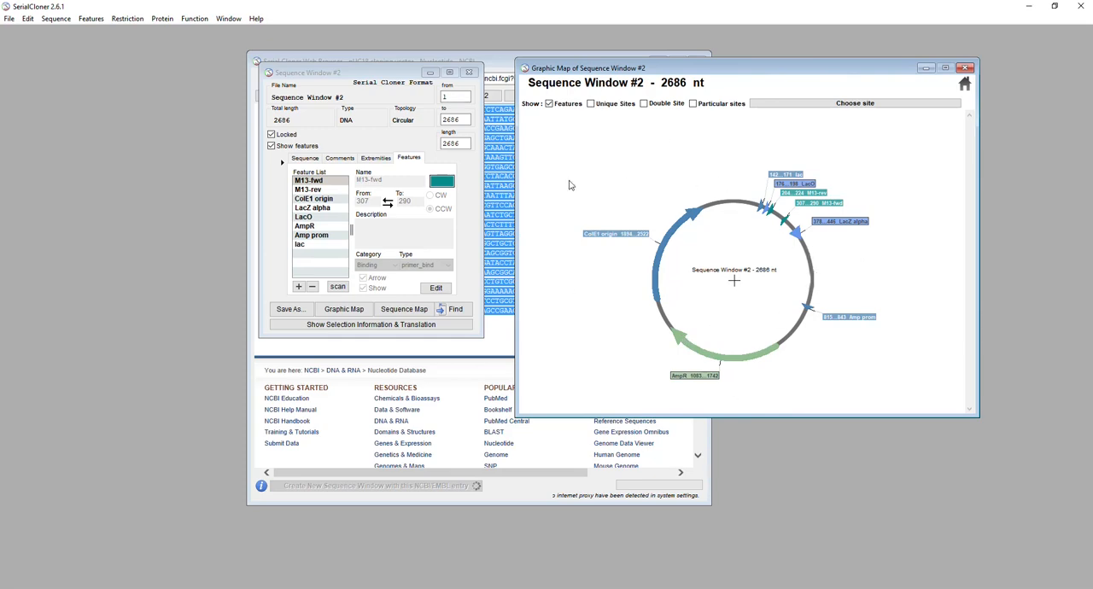
right_click(591, 134)
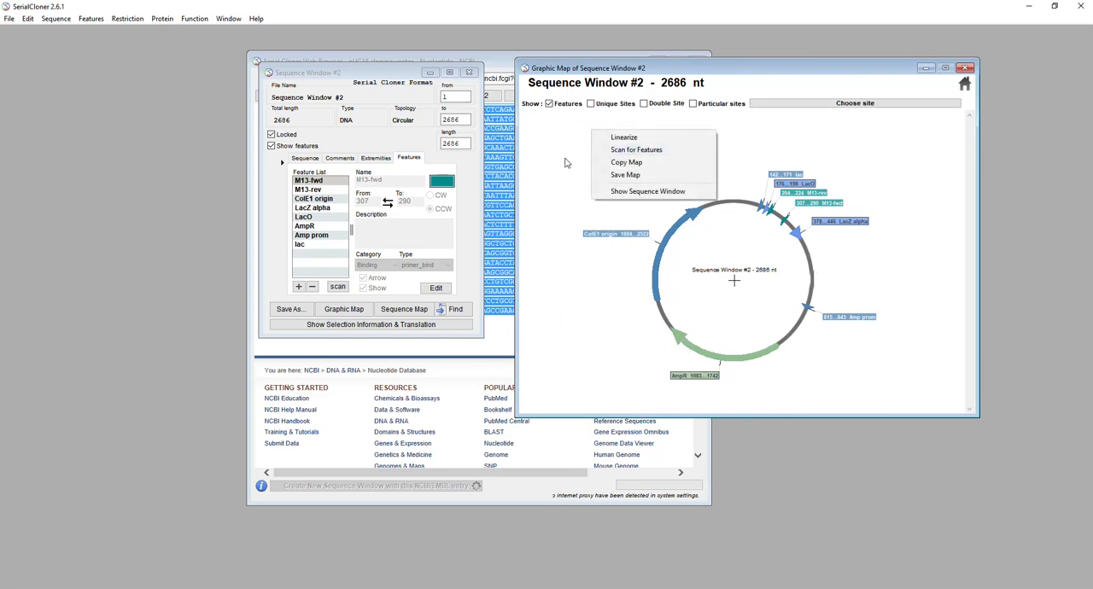
click(916, 254)
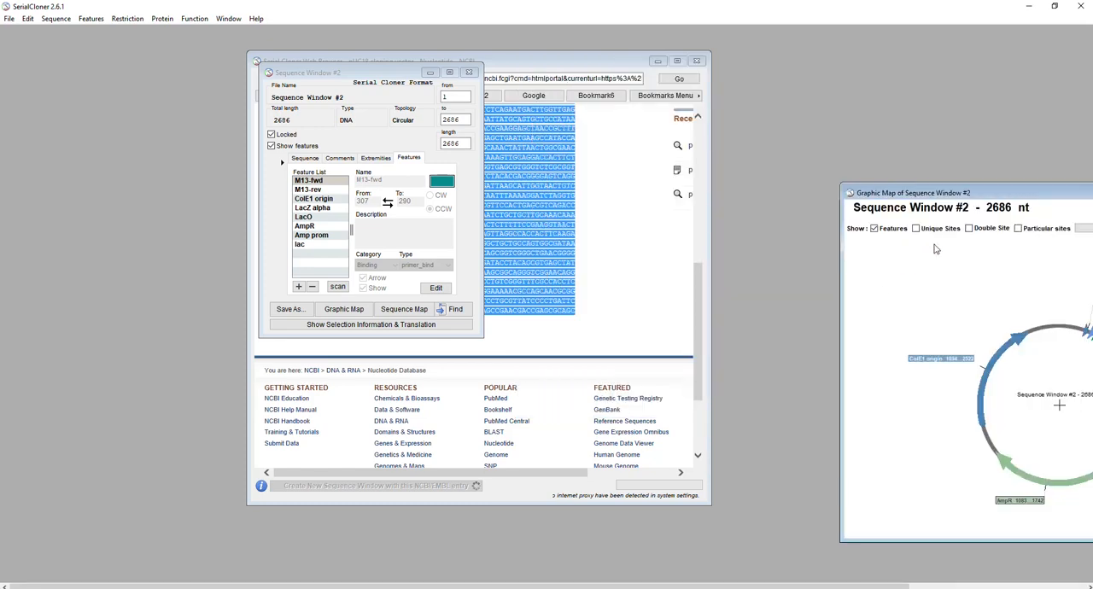
drag(927, 192, 621, 88)
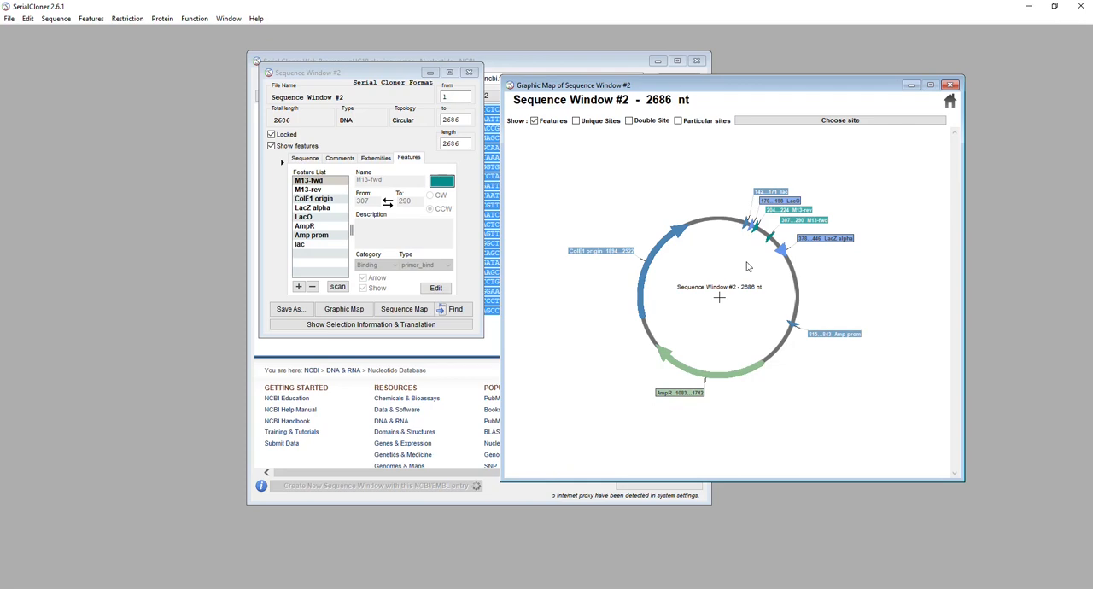
Enlarge the map window, show the unique sites and examine those lying between M13-rev and M13-fwd
drag(816, 84, 782, 35)
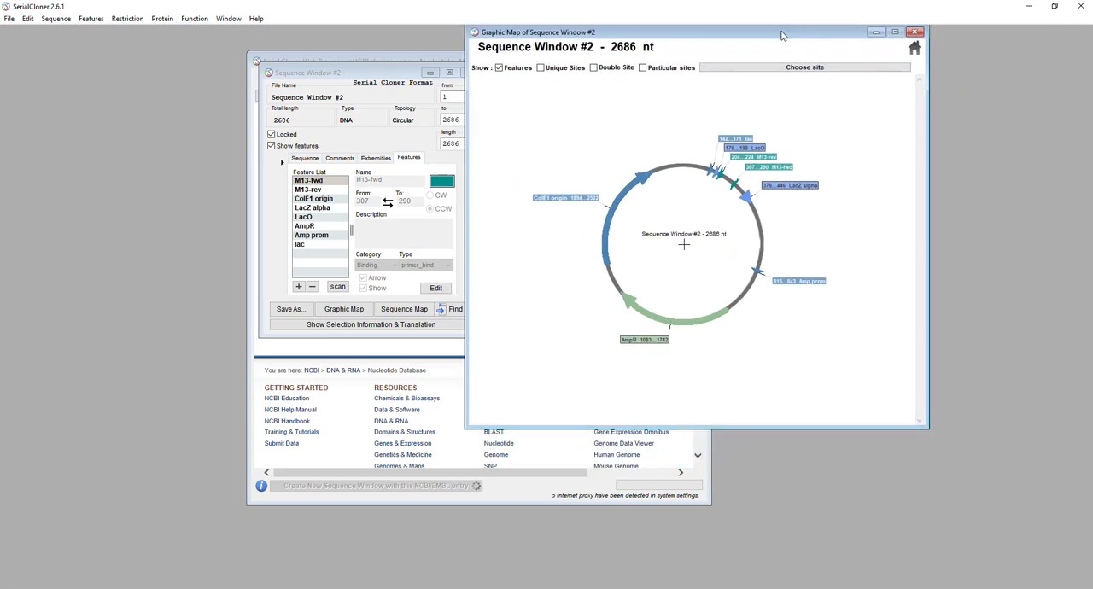
drag(732, 432, 746, 582)
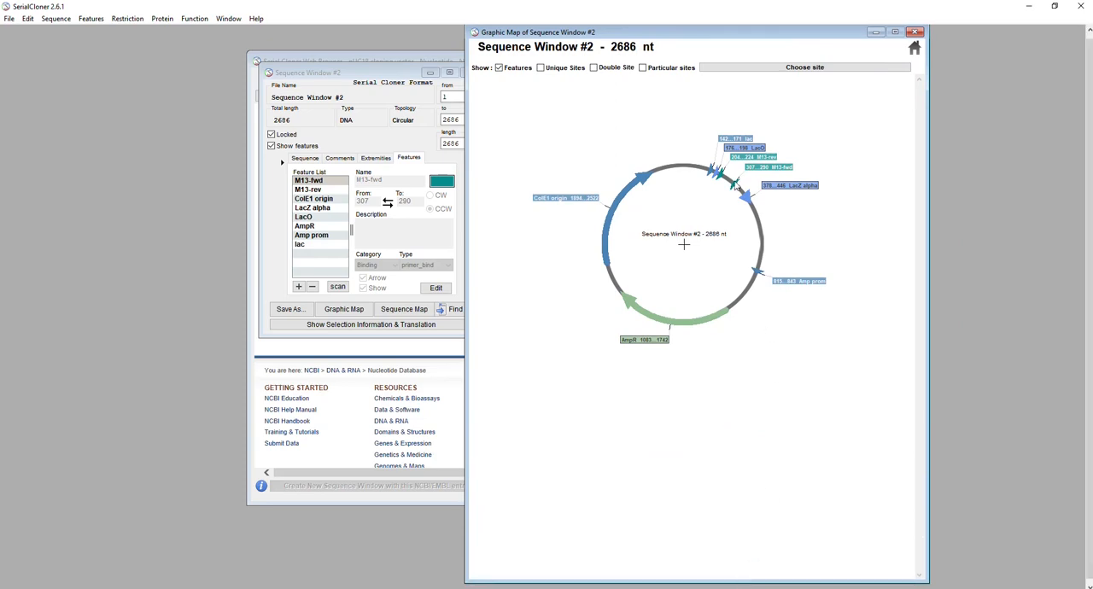
click(539, 68)
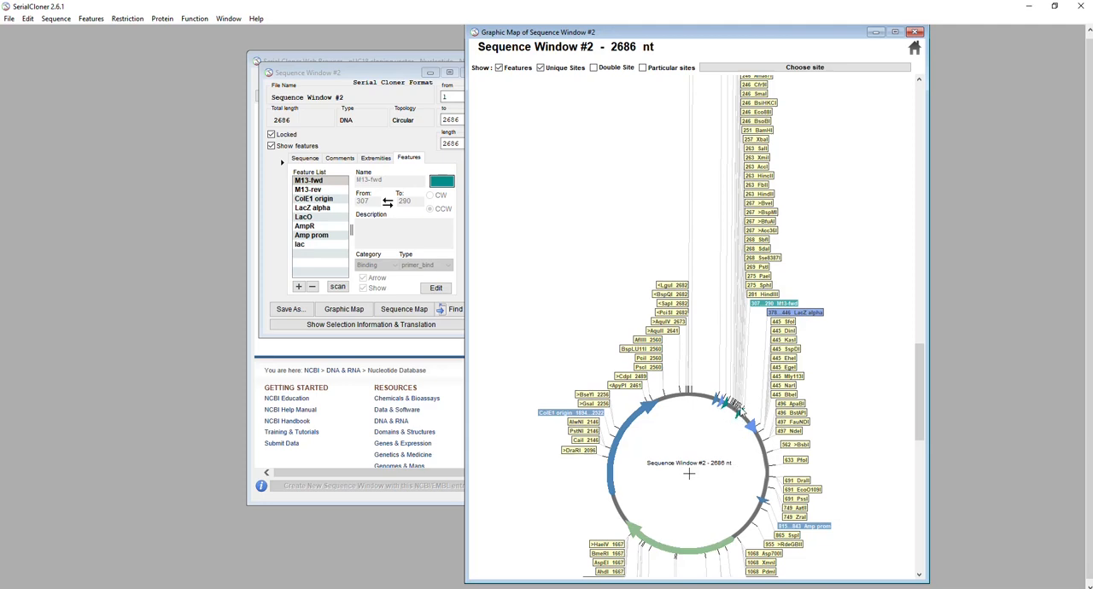
drag(919, 393, 886, 161)
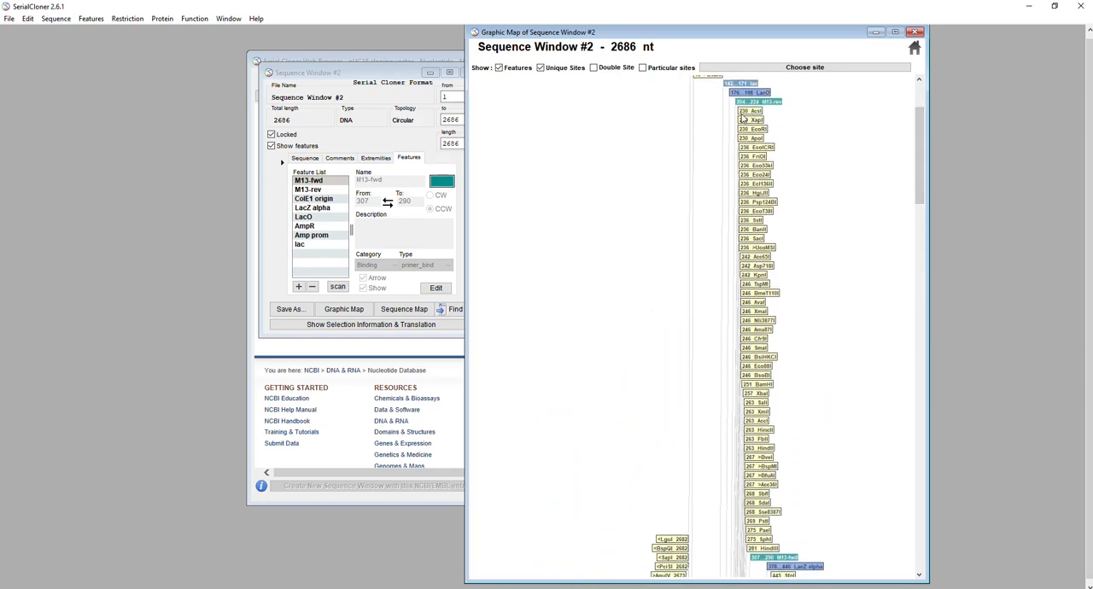
drag(920, 146, 904, 399)
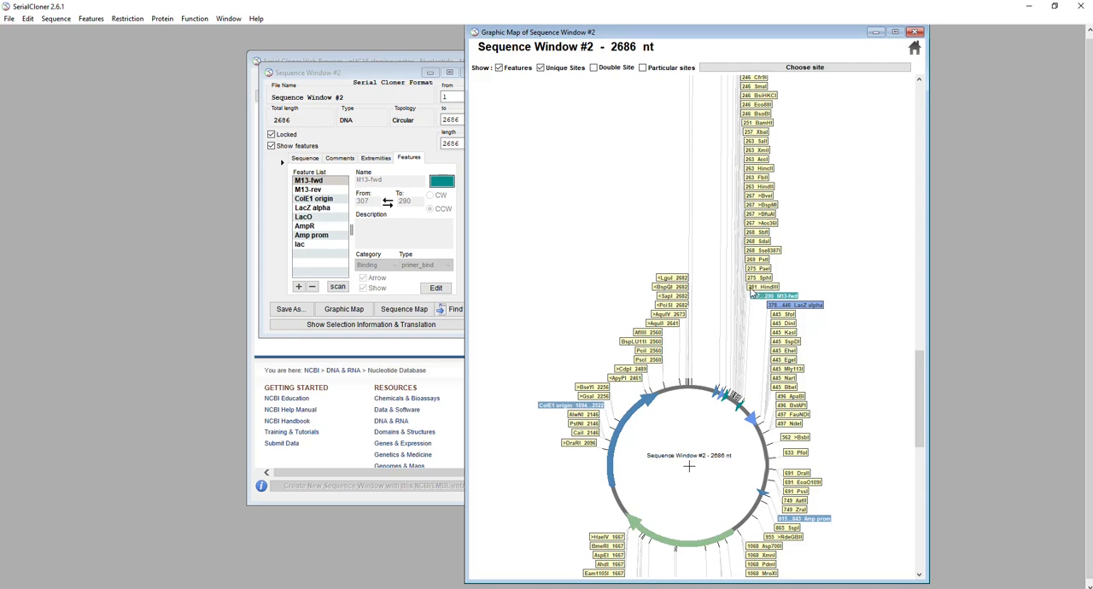
drag(919, 390, 844, 136)
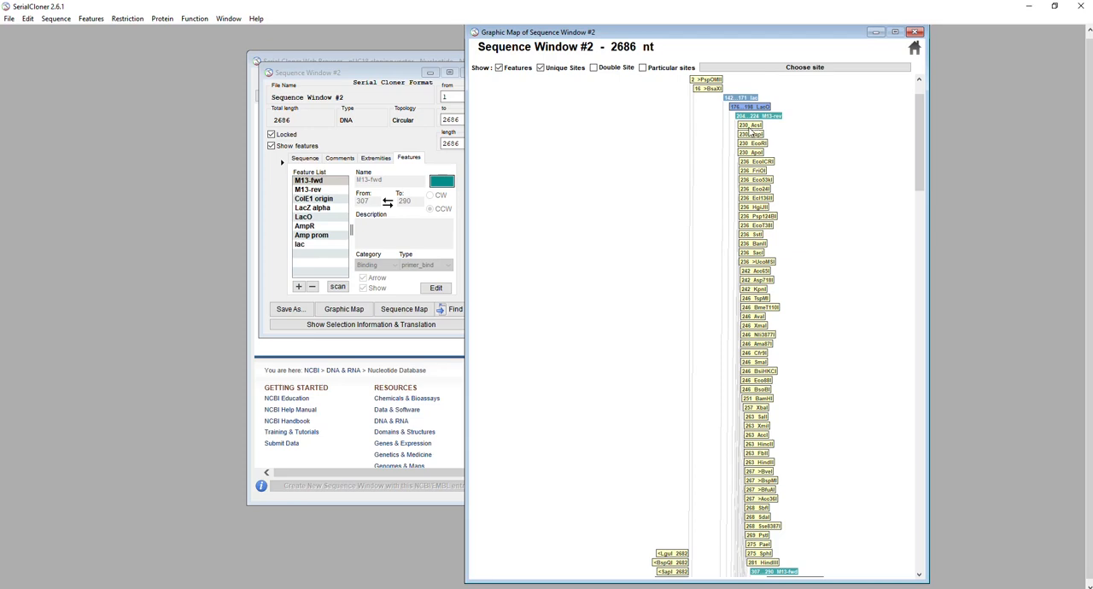
drag(913, 167, 918, 376)
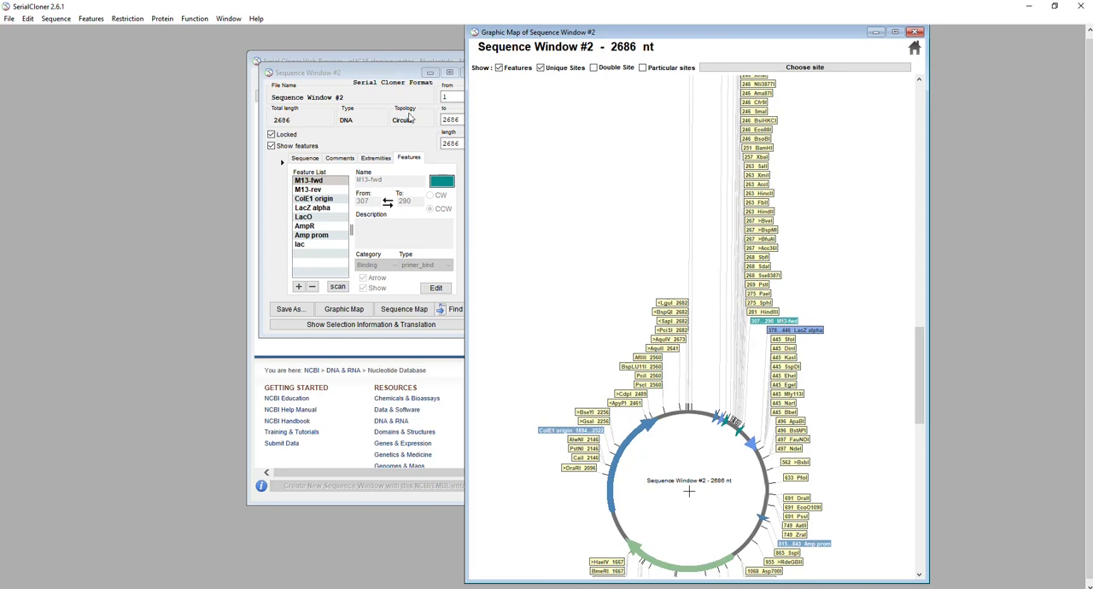
Create a new feature from bases 230 to 286 of the sequence and name it MCS18
click(406, 75)
double_click(453, 97)
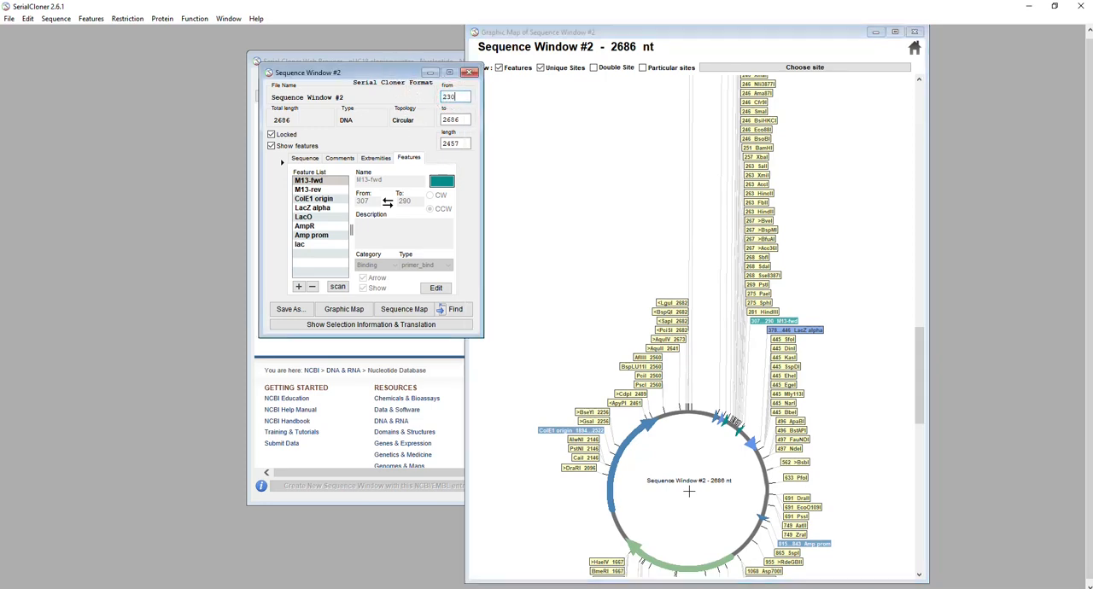
double_click(461, 120)
text(286)
key(Return)
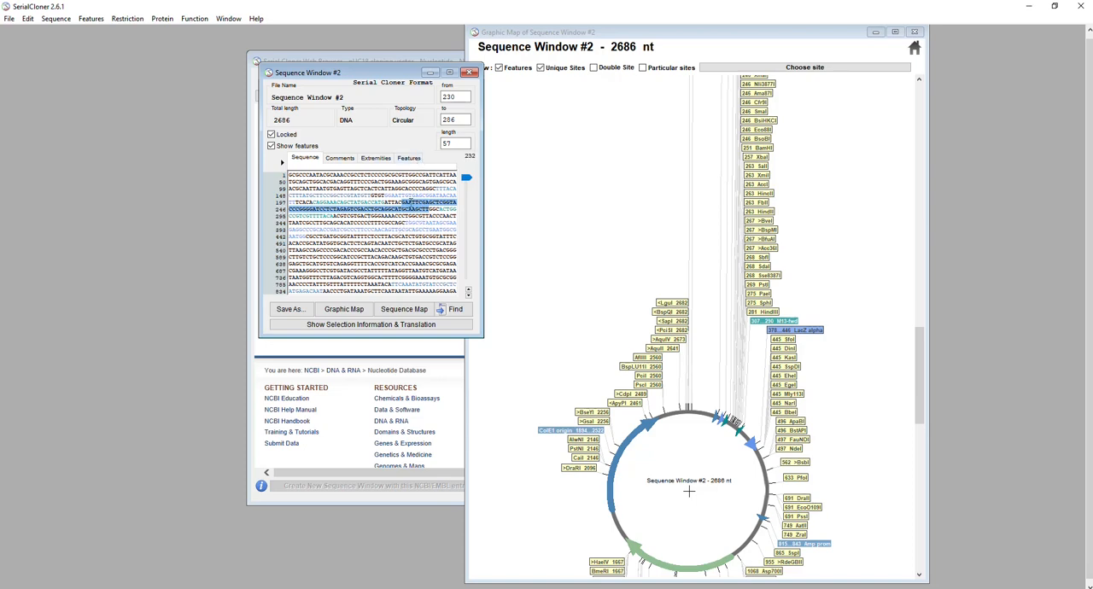
right_click(410, 206)
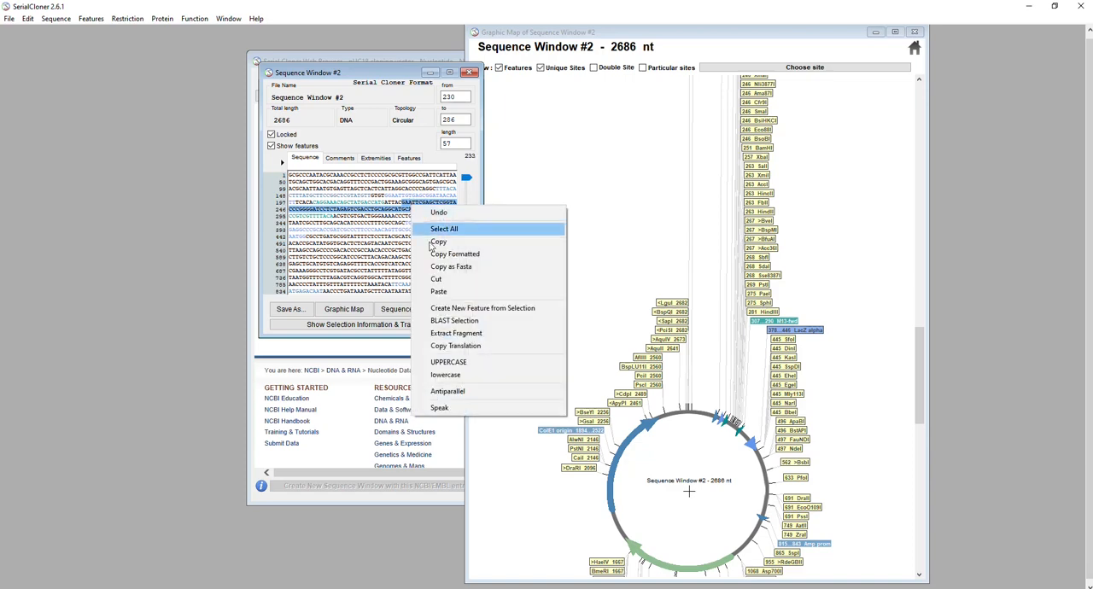
click(453, 309)
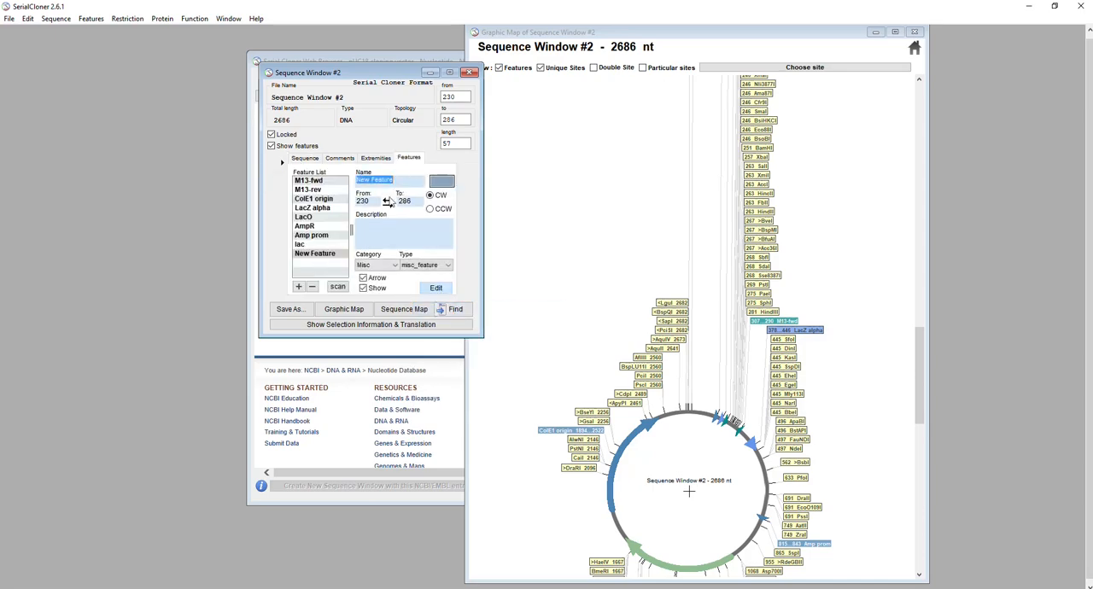
text(MCS18)
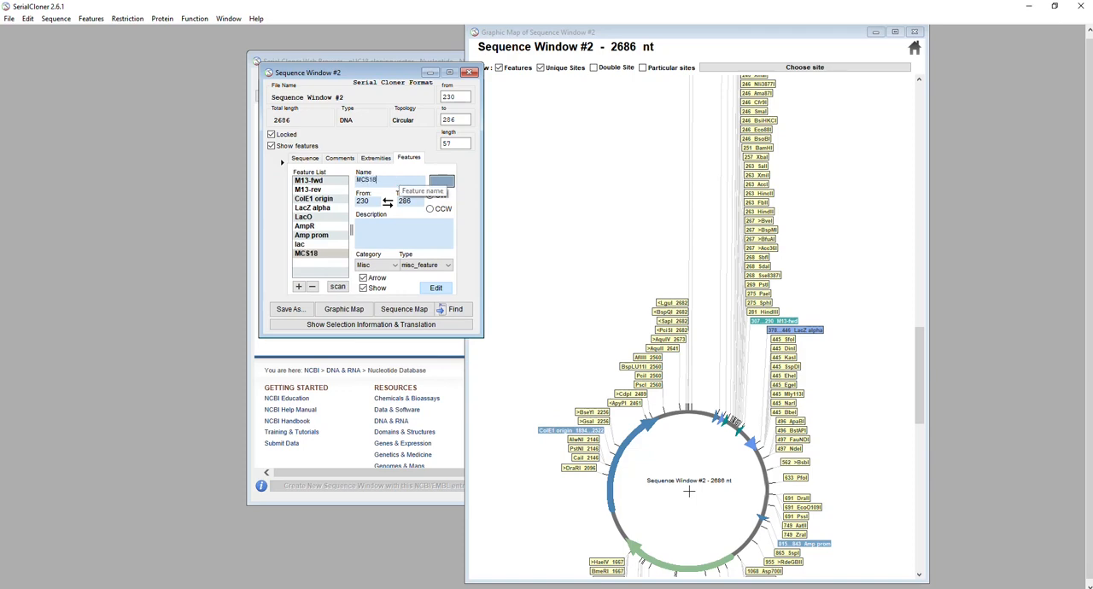
Set the MCS18 feature's colour to bright green and finish editing the feature
click(441, 181)
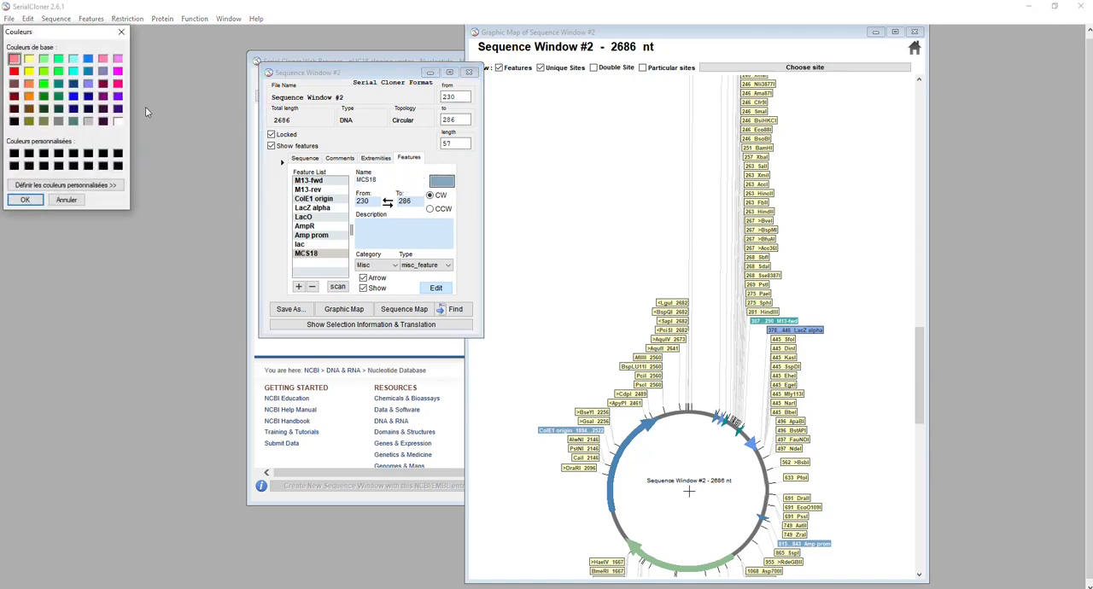
click(44, 83)
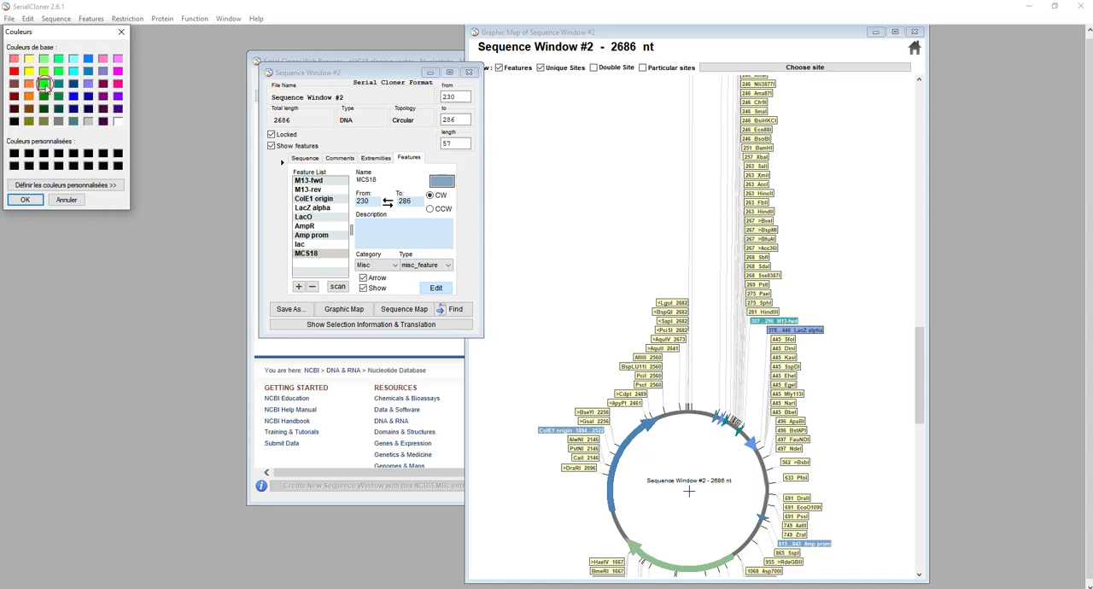
click(25, 199)
click(444, 287)
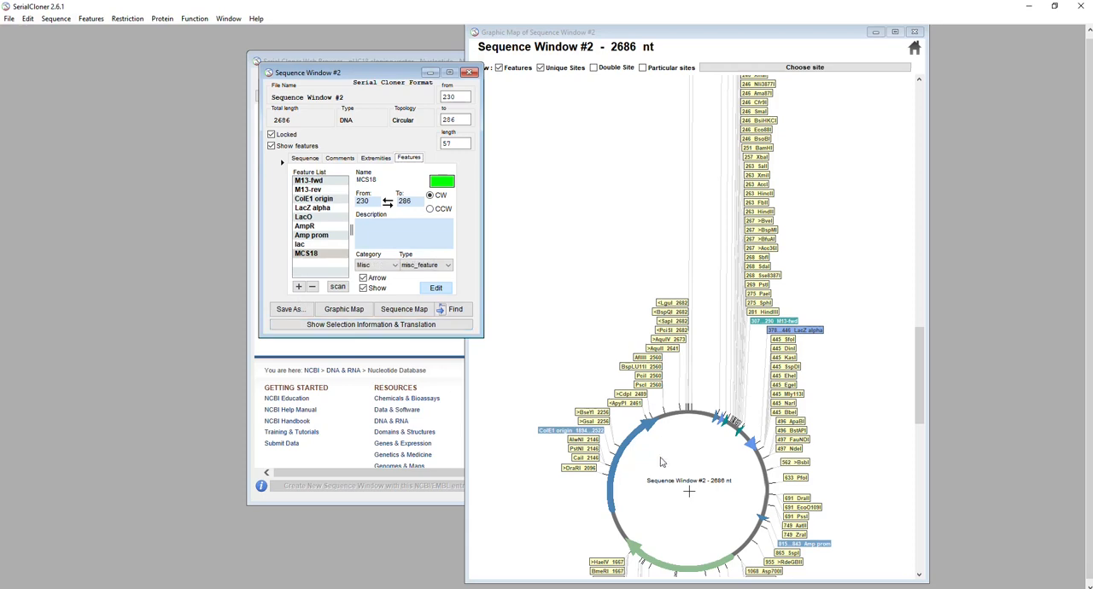
Hide the unique sites on the old map, and open a new graphic map without unique sites beside the sequence window
click(541, 68)
drag(631, 36, 694, 32)
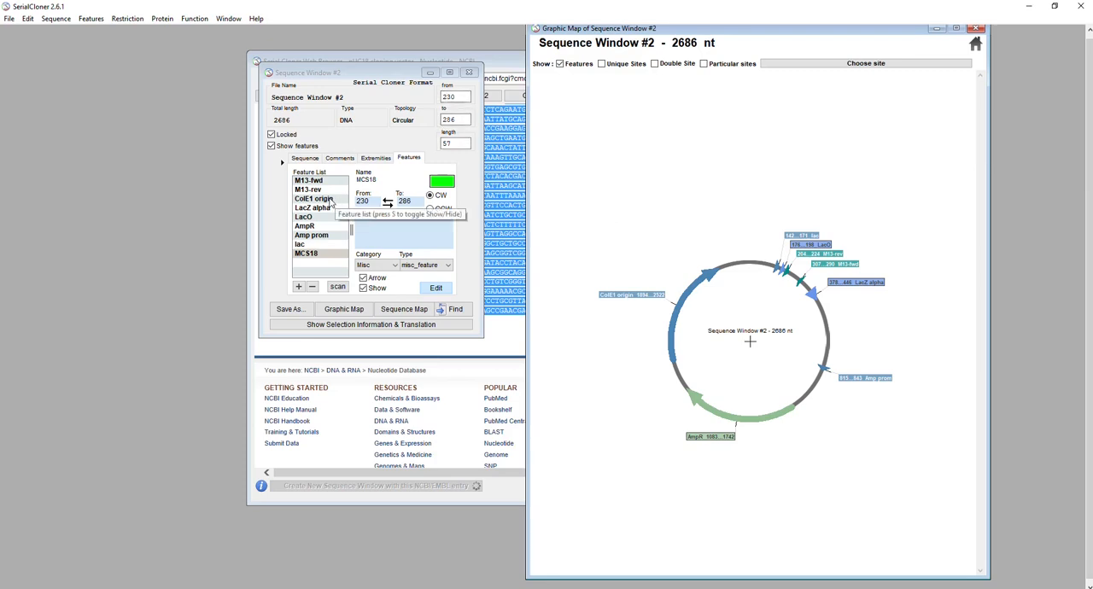
click(334, 309)
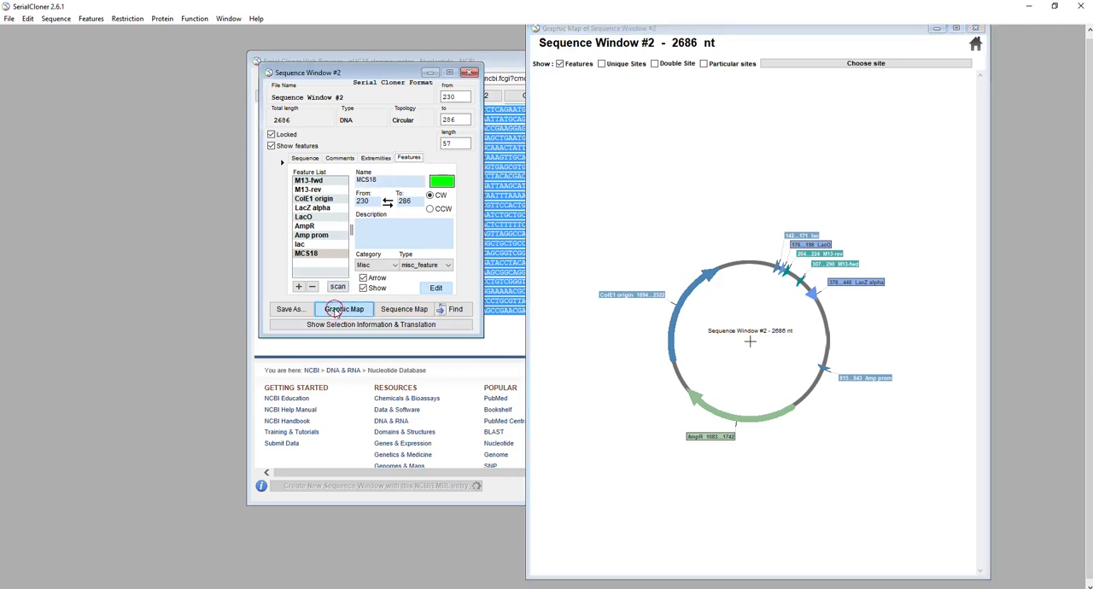
drag(313, 198, 246, 77)
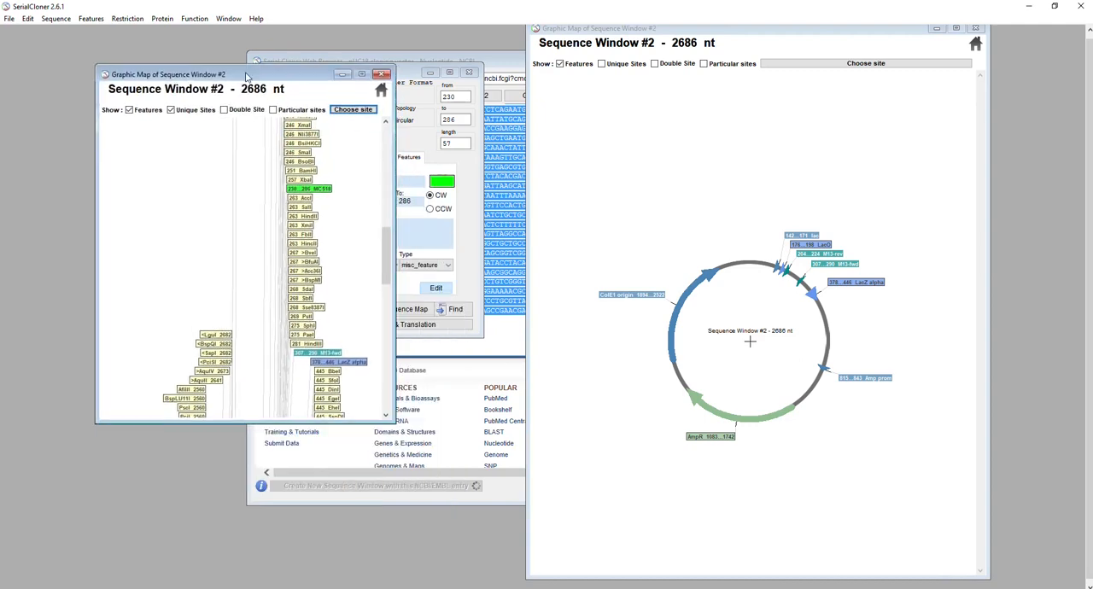
click(171, 109)
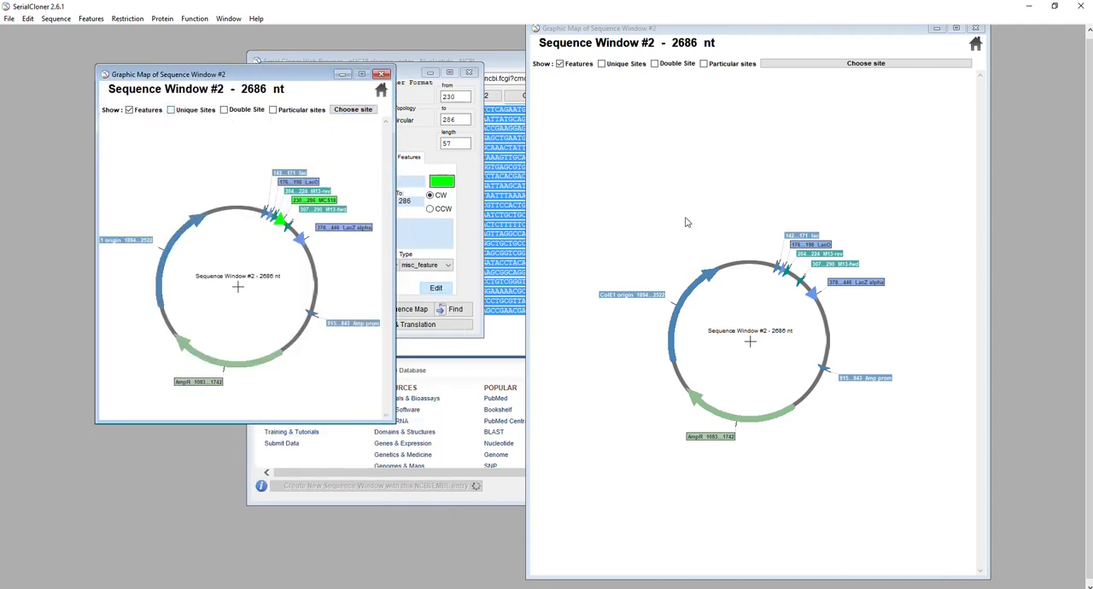
drag(319, 74, 558, 135)
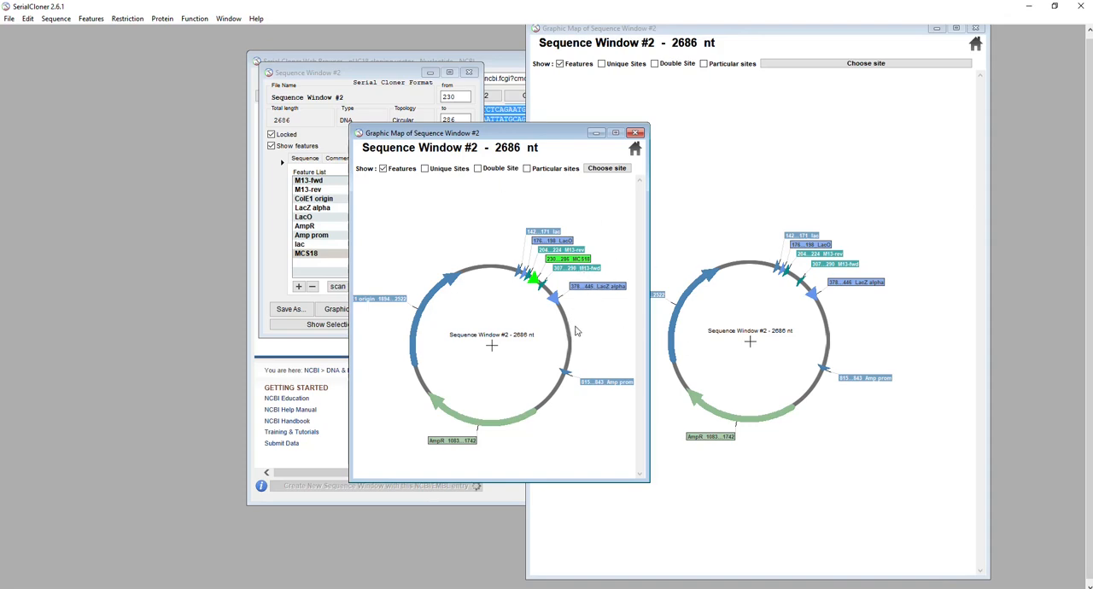
drag(491, 134, 621, 97)
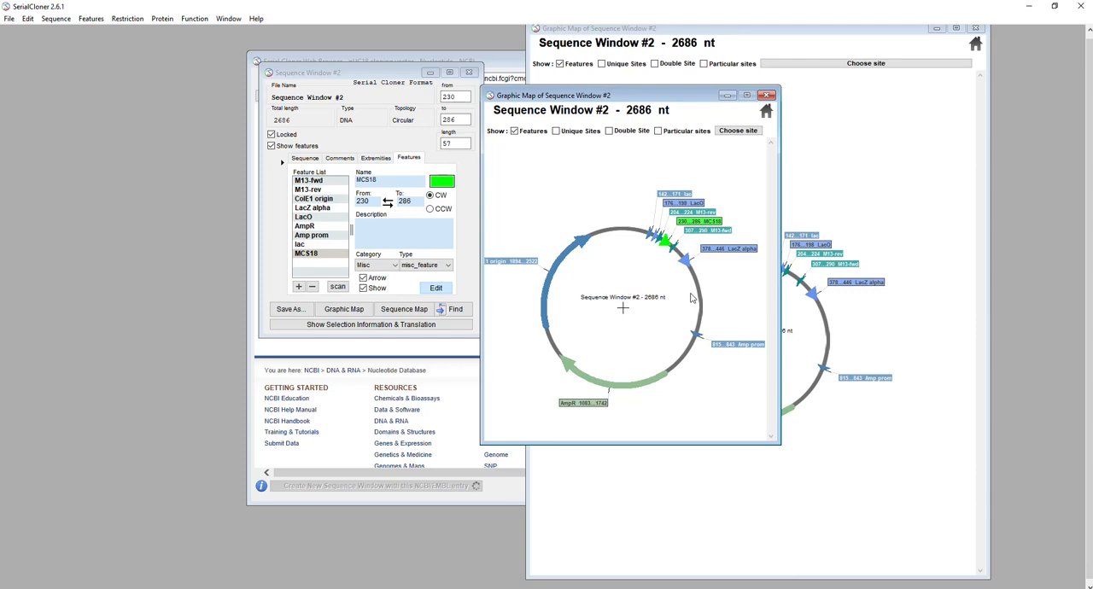
Switch to Paint to examine the magnified map around the MCS18 feature, and return to Serial Cloner
key(alt+Tab)
key(alt+Tab)
key(alt+Tab)
key(alt+Tab)
key(alt+Tab)
key(alt+Tab)
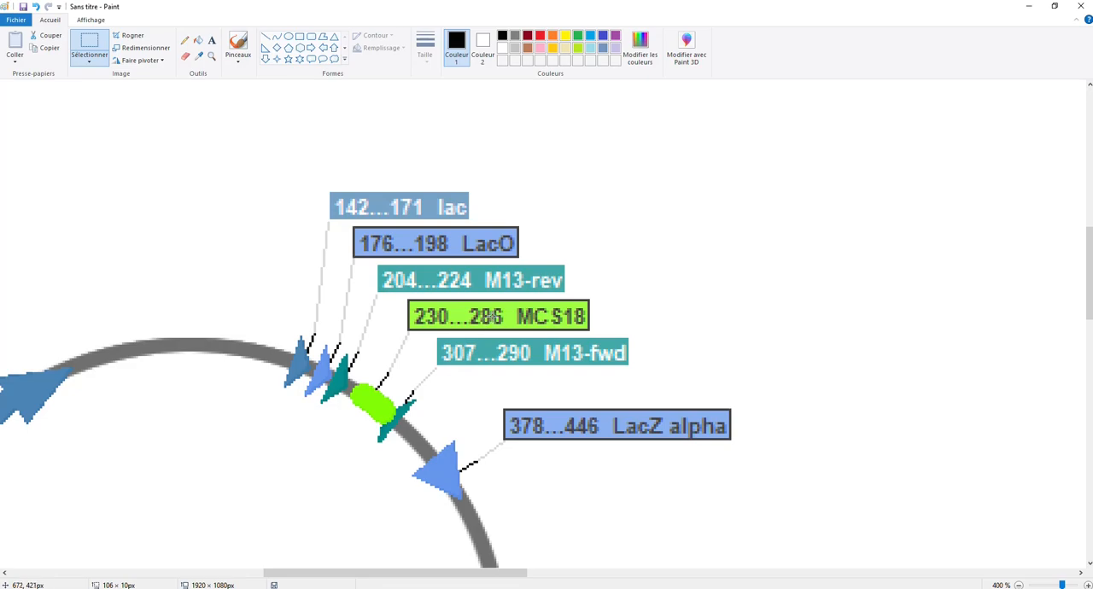
key(alt+Tab)
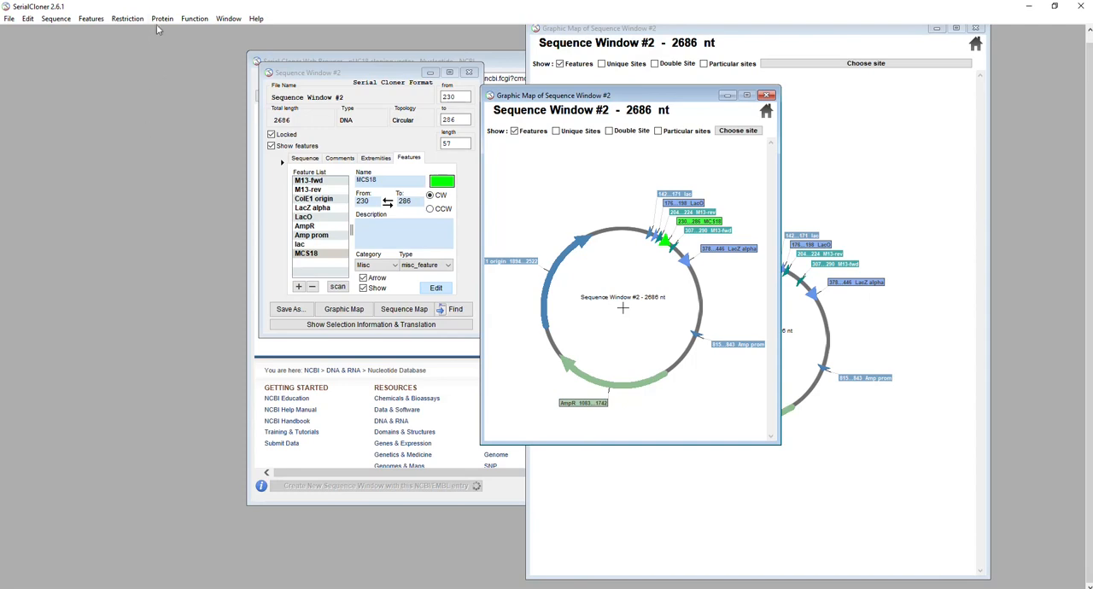
Show the program's toolbar and hide it again
click(227, 19)
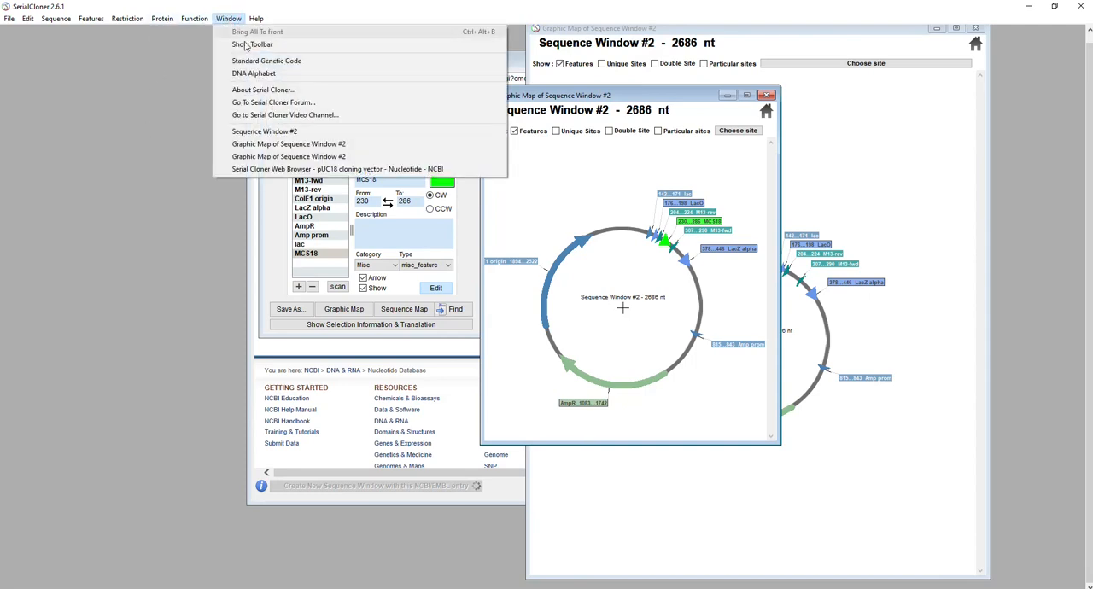
click(256, 41)
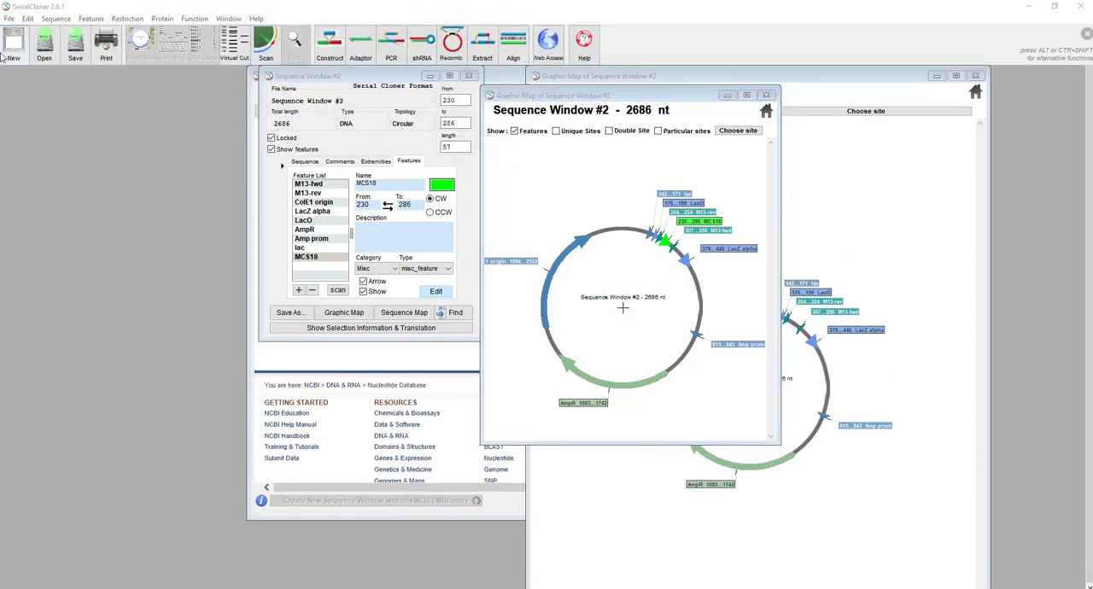
click(228, 19)
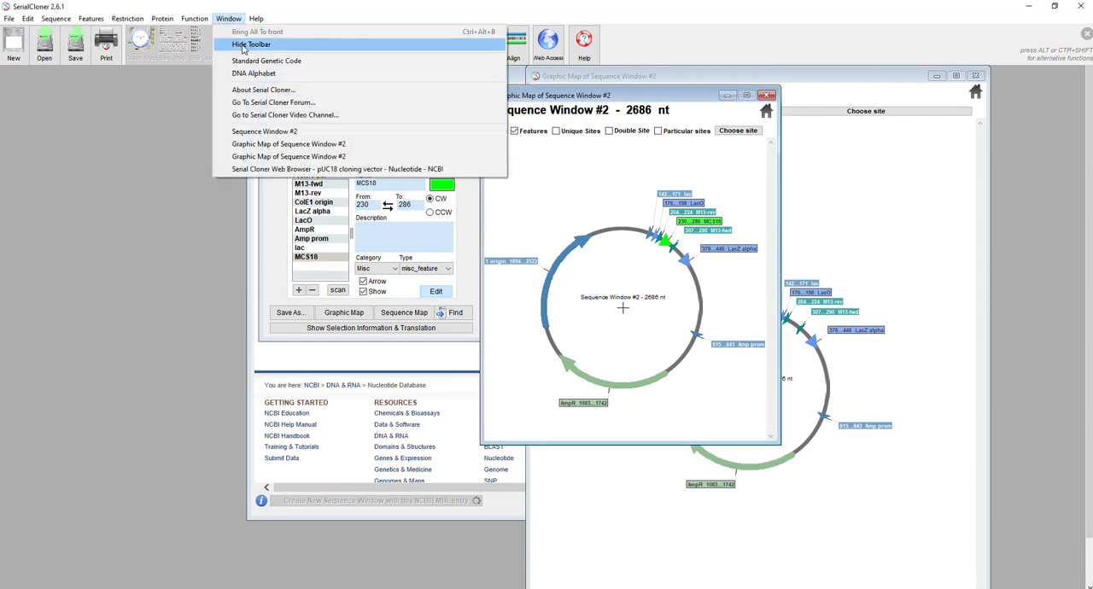
click(264, 132)
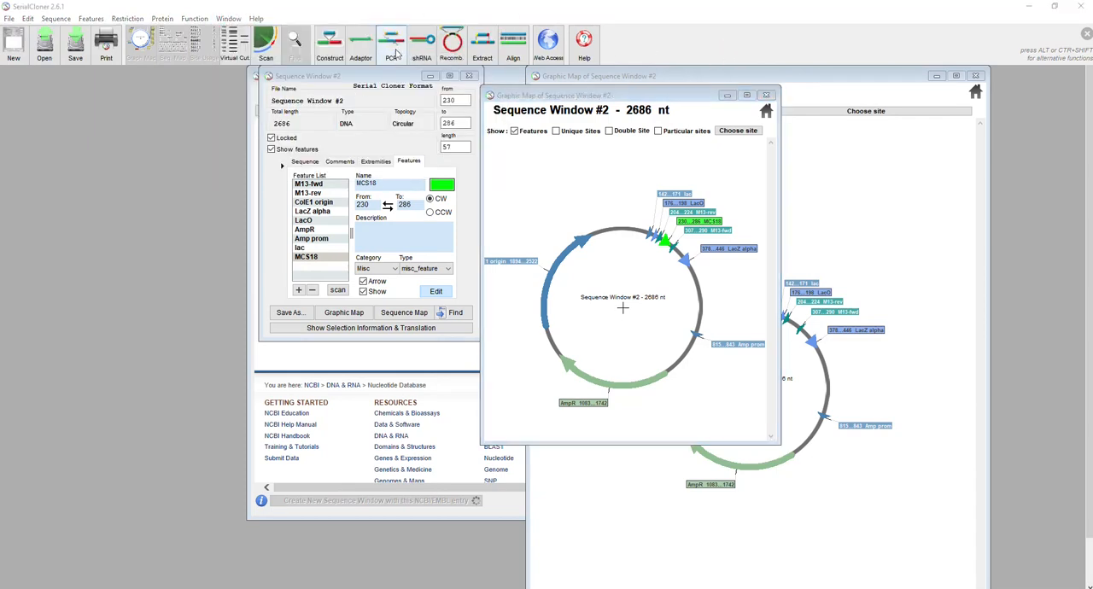
click(228, 19)
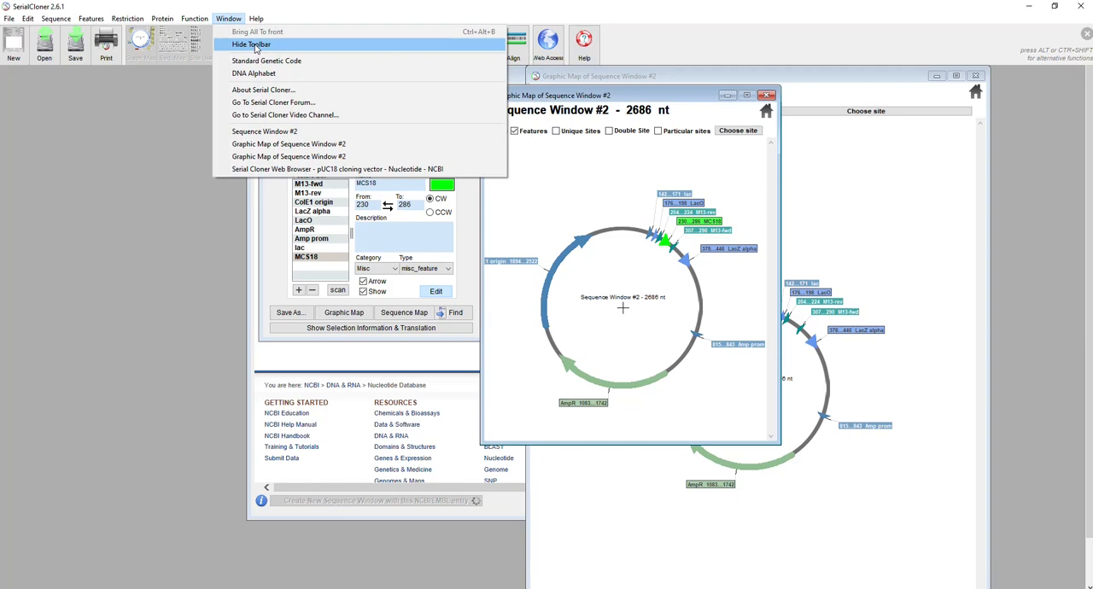
click(254, 44)
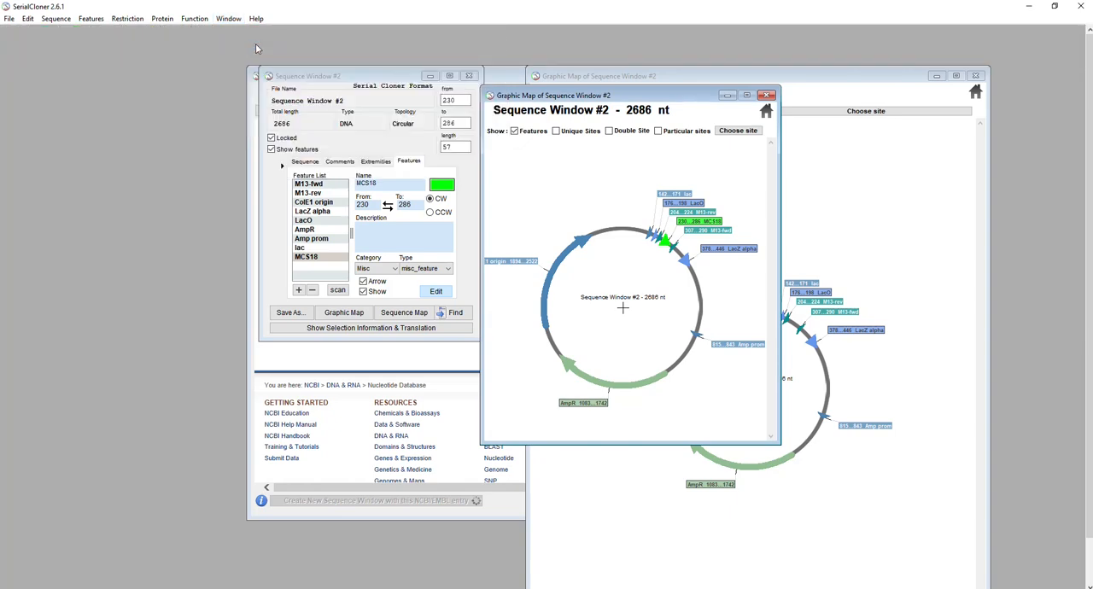
Open the Run a PCR function, place its window clear of the map and select pUC18.txt.xdna as target DNA
click(191, 18)
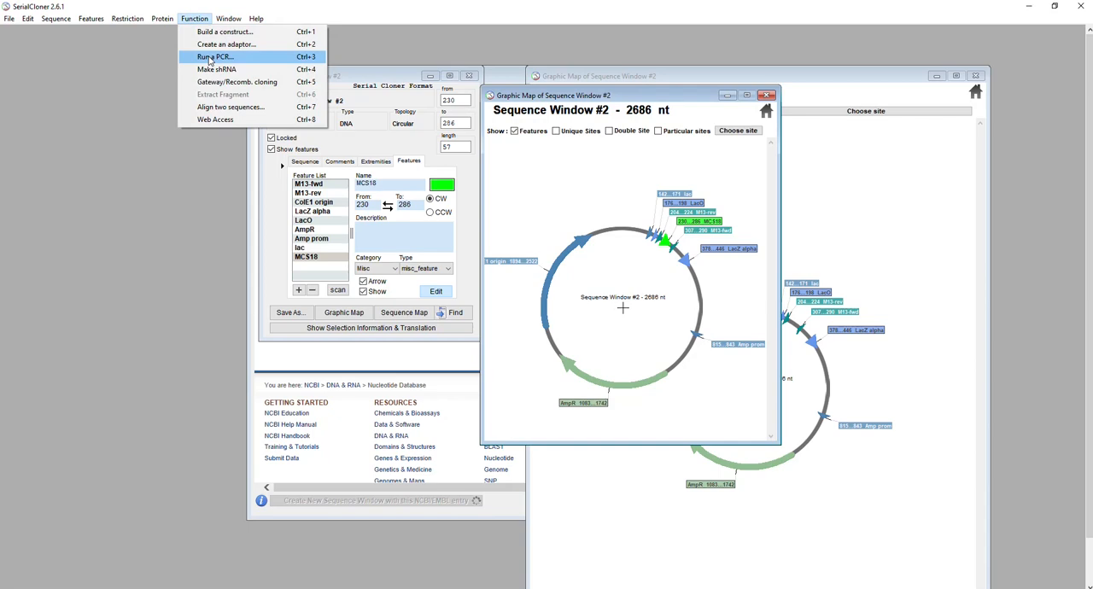
click(209, 58)
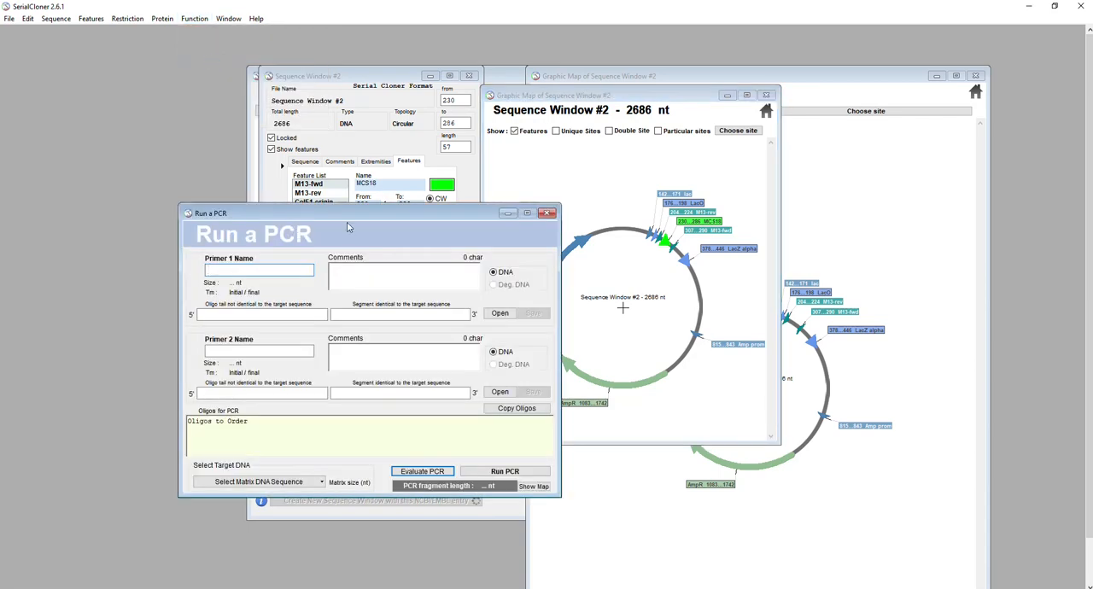
drag(348, 219, 224, 70)
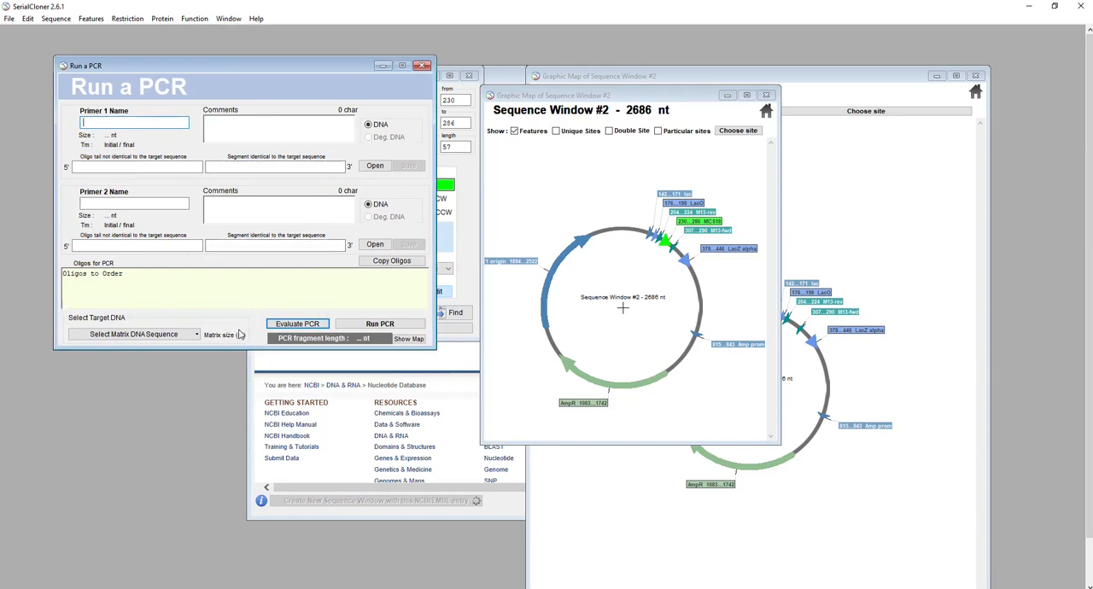
click(126, 335)
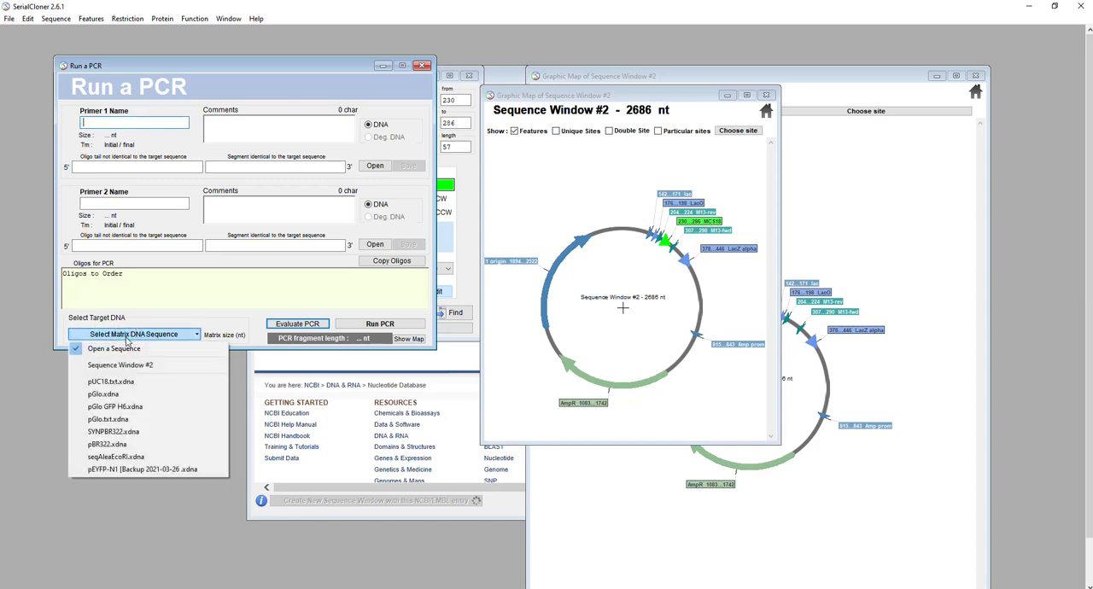
click(124, 384)
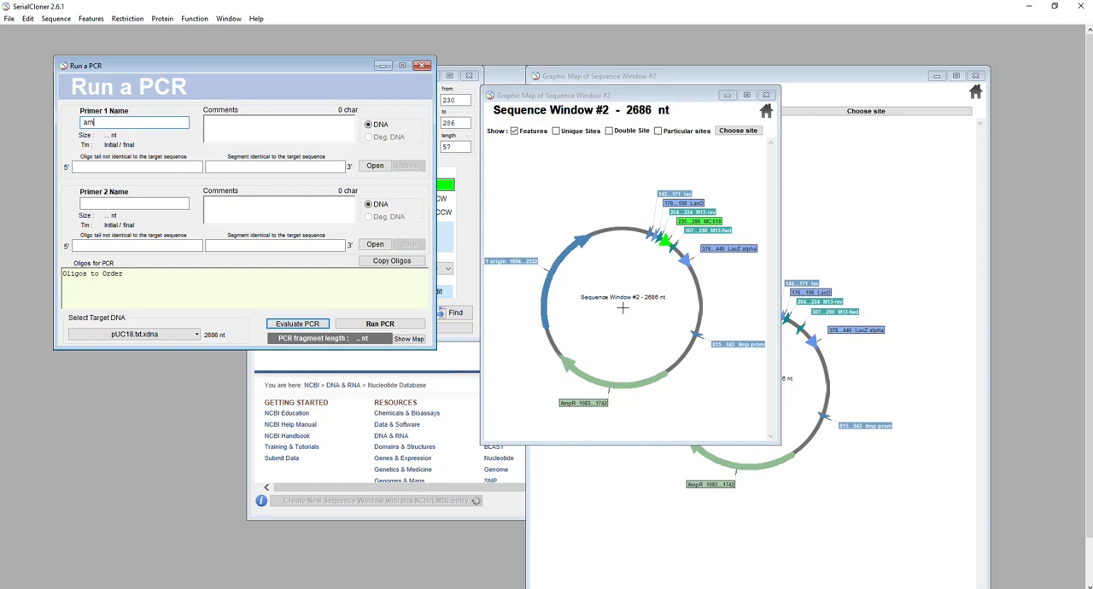
Name primer 1 "amorce sens" and primer 2 "amorce antisens" for the PCR
text(e sens)
click(140, 204)
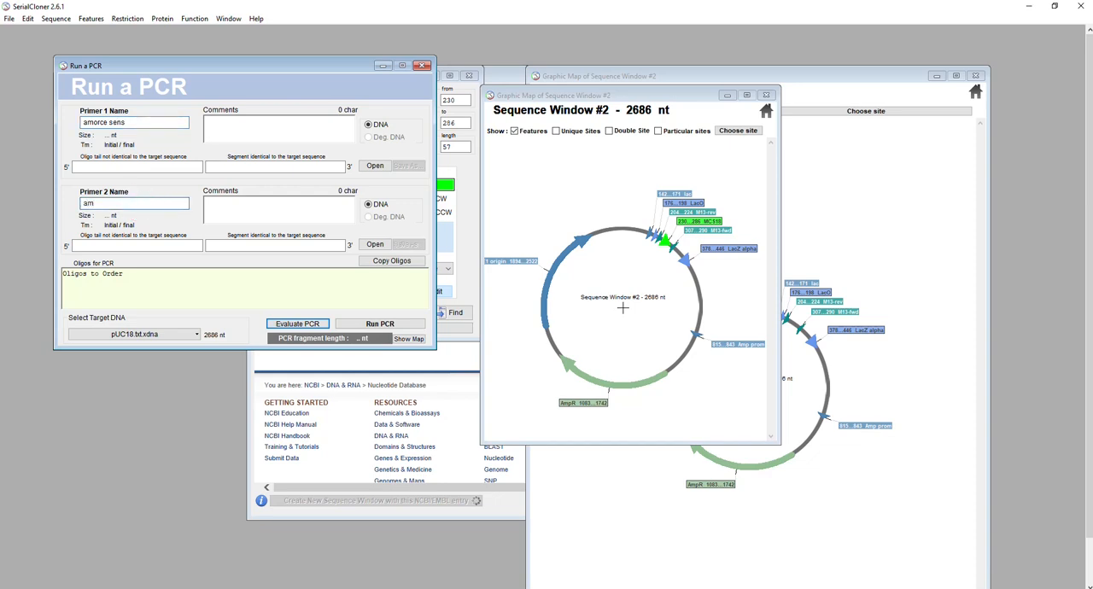
text(amorce antisens)
click(237, 167)
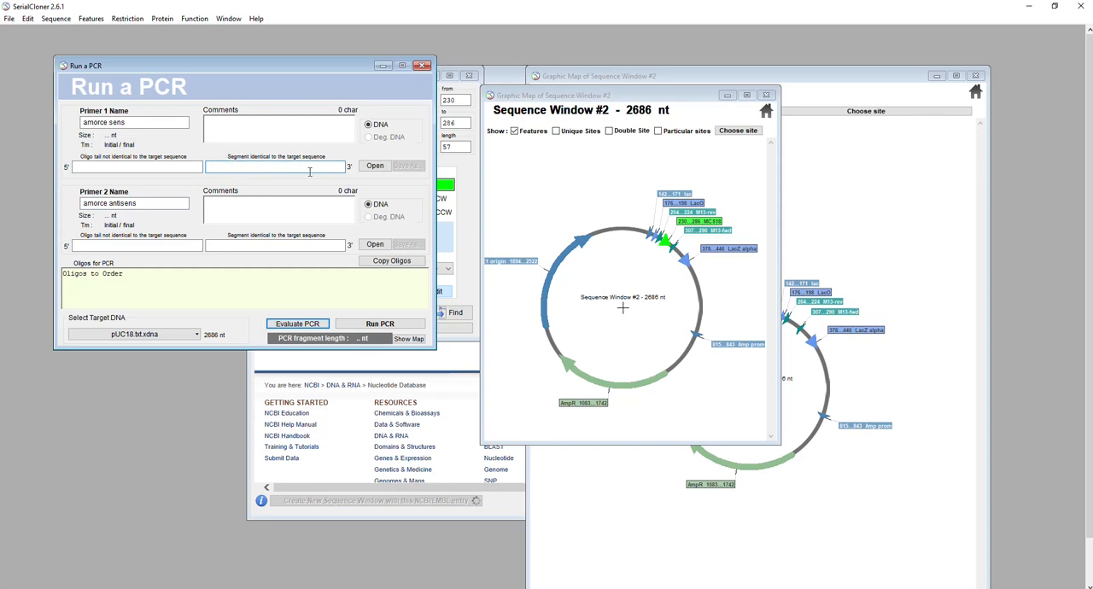
click(231, 245)
click(235, 166)
Move the PCR window aside, and show the nucleotide sequence in Sequence Window #2, placed clear of the other windows
drag(211, 68, 672, 178)
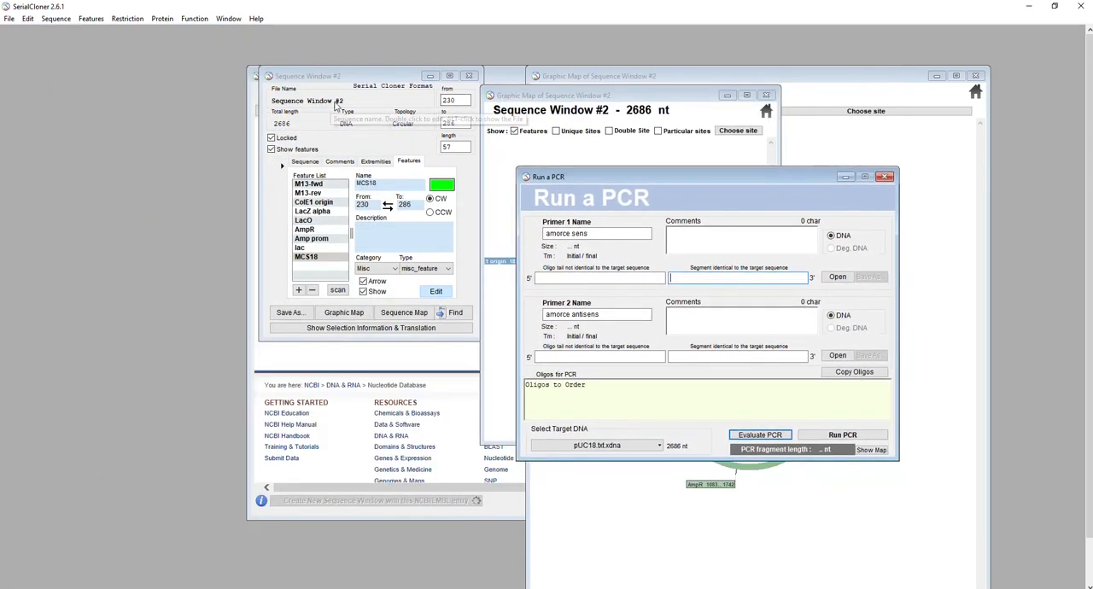
click(366, 101)
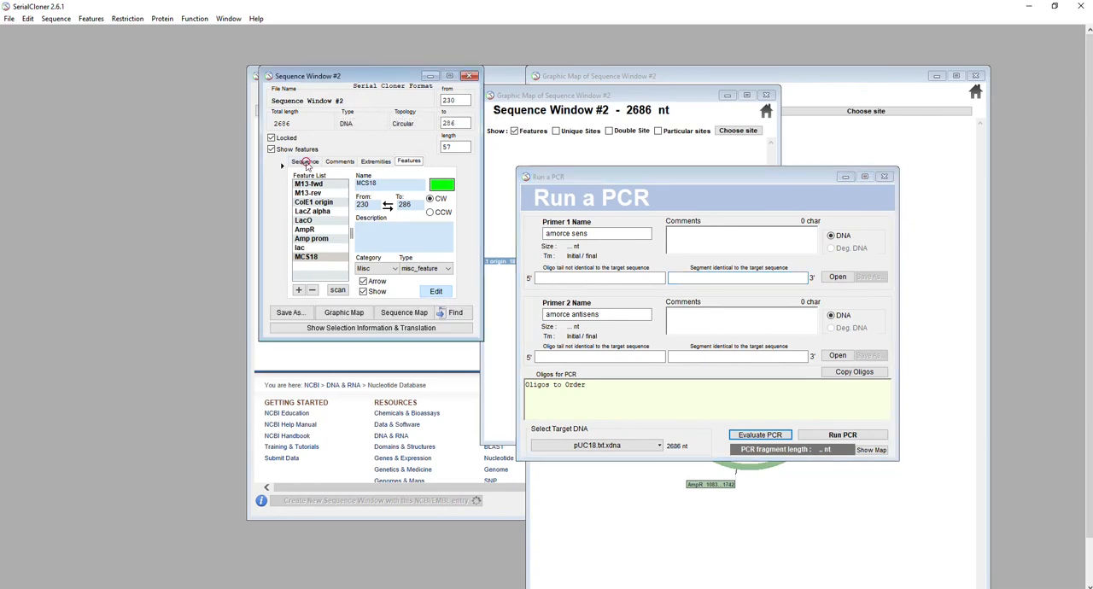
click(305, 161)
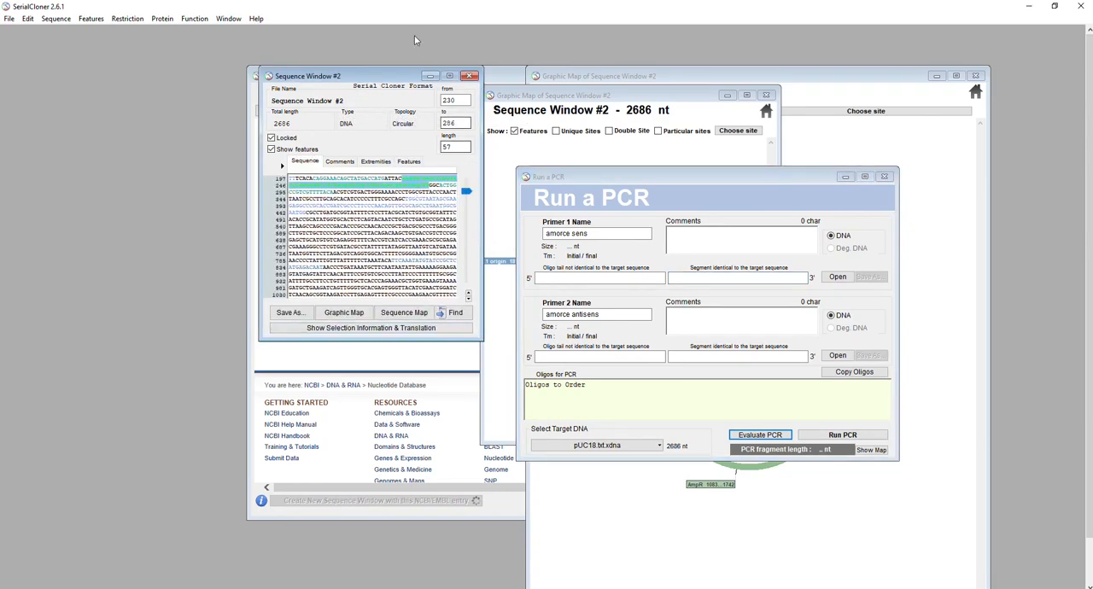
drag(400, 77, 147, 84)
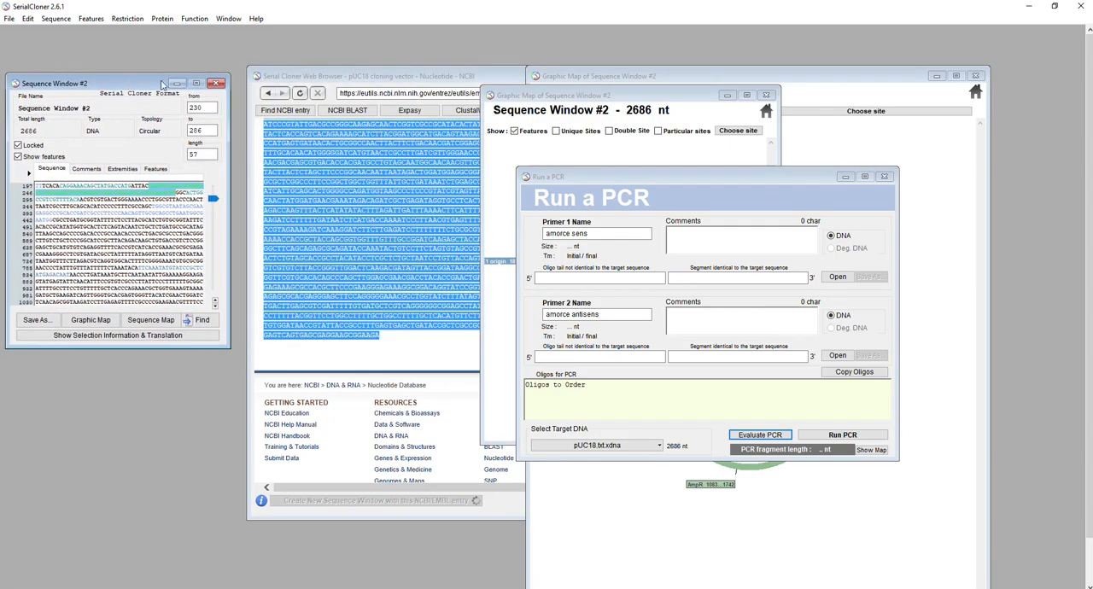
Minimize the NCBI web browser window and arrange the small graphic map and the PCR window side by side
click(367, 77)
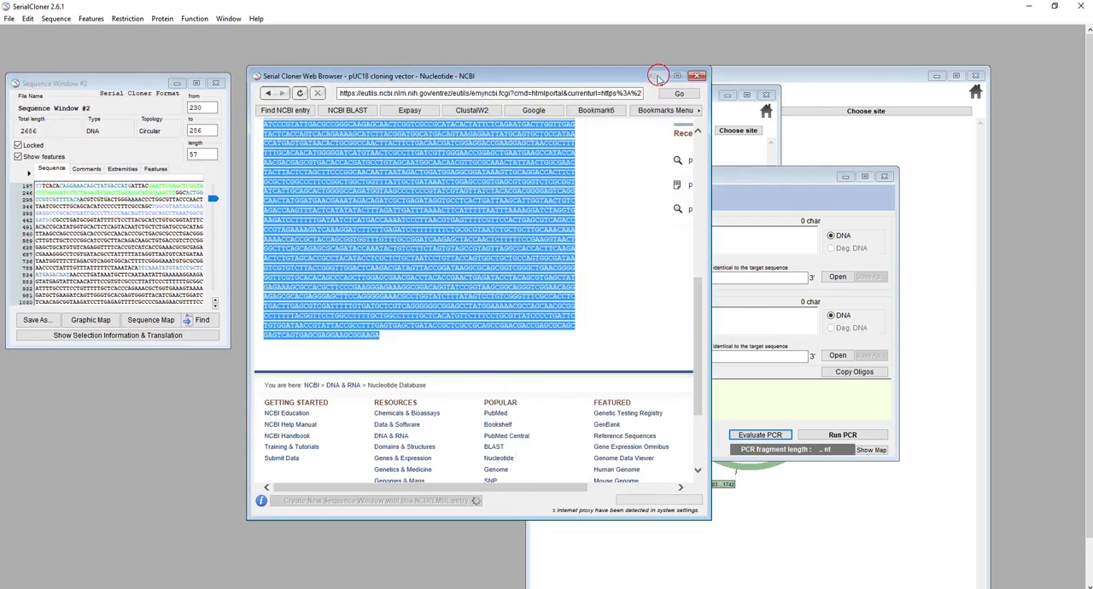
click(658, 76)
drag(628, 81, 350, 72)
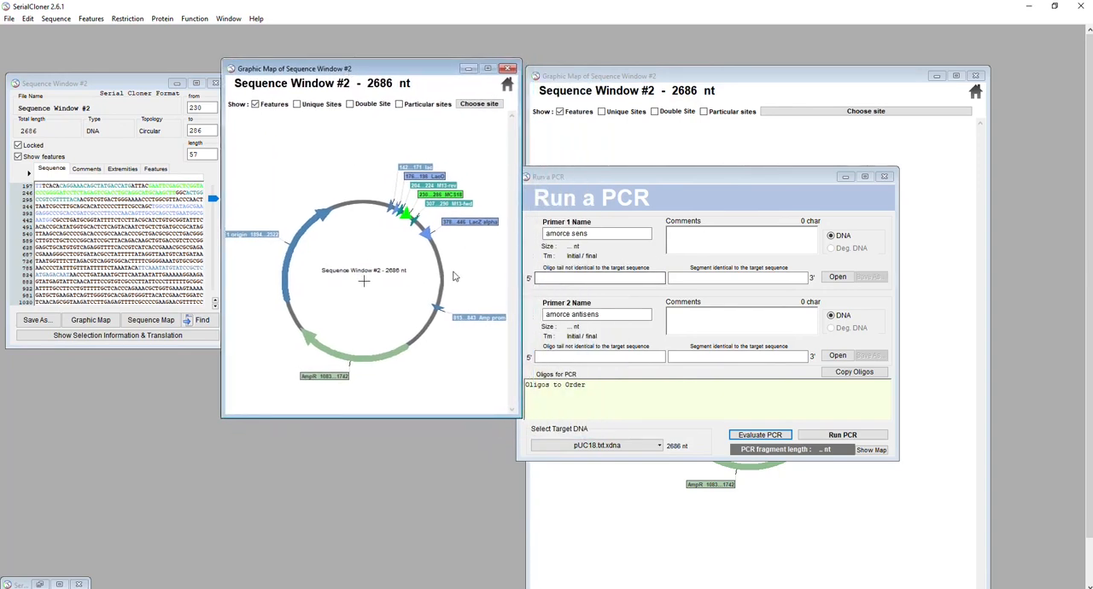
drag(672, 181, 676, 100)
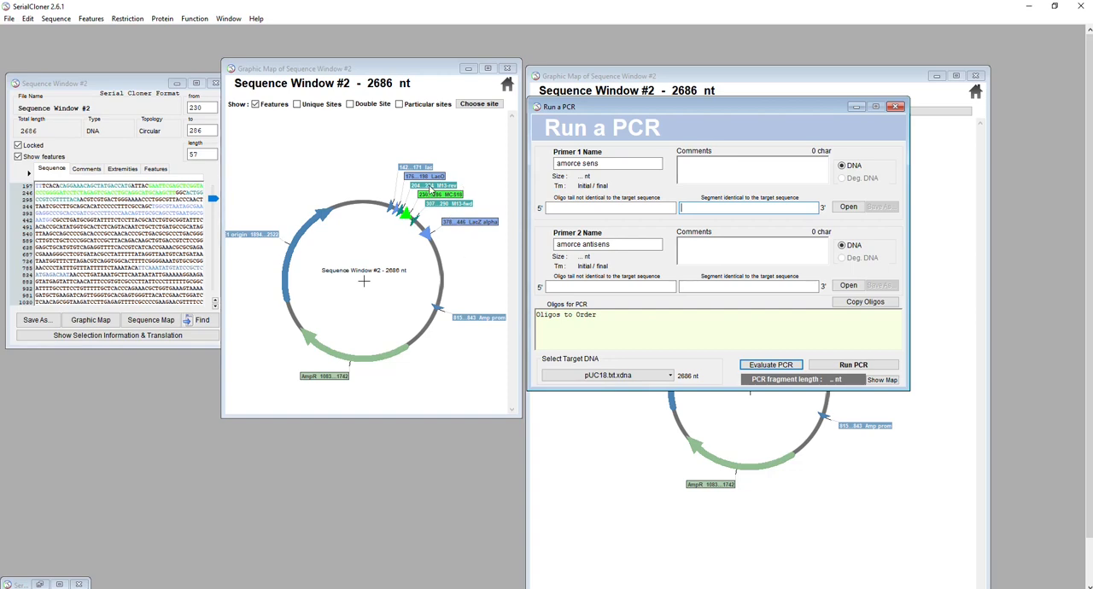
Select the M13-rev feature's sequence from the graphic map and use it as the PCR forward primer
click(432, 186)
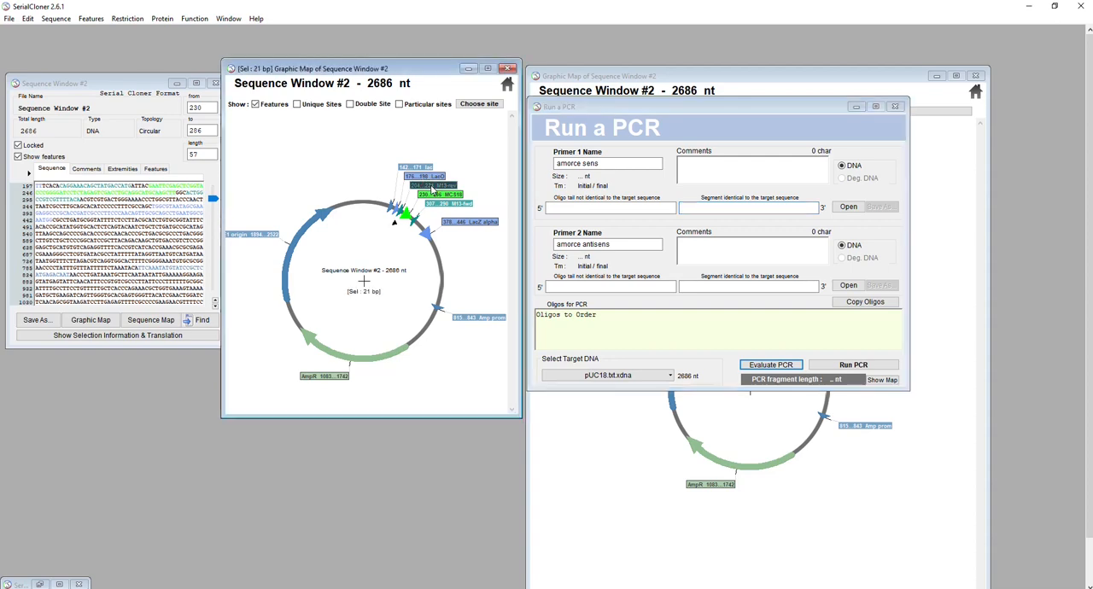
double_click(432, 187)
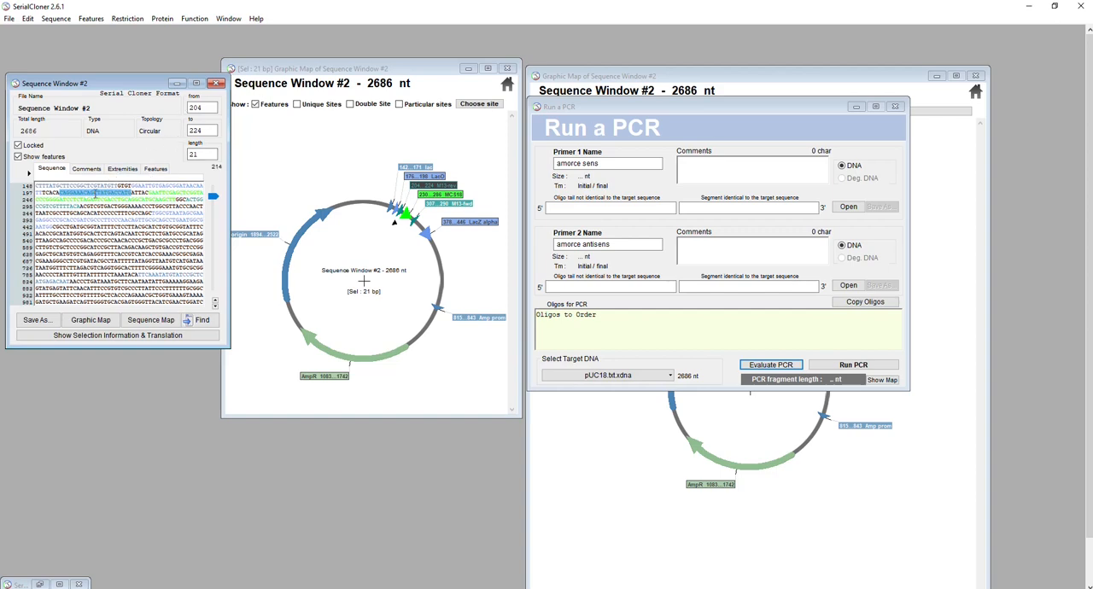
right_click(97, 194)
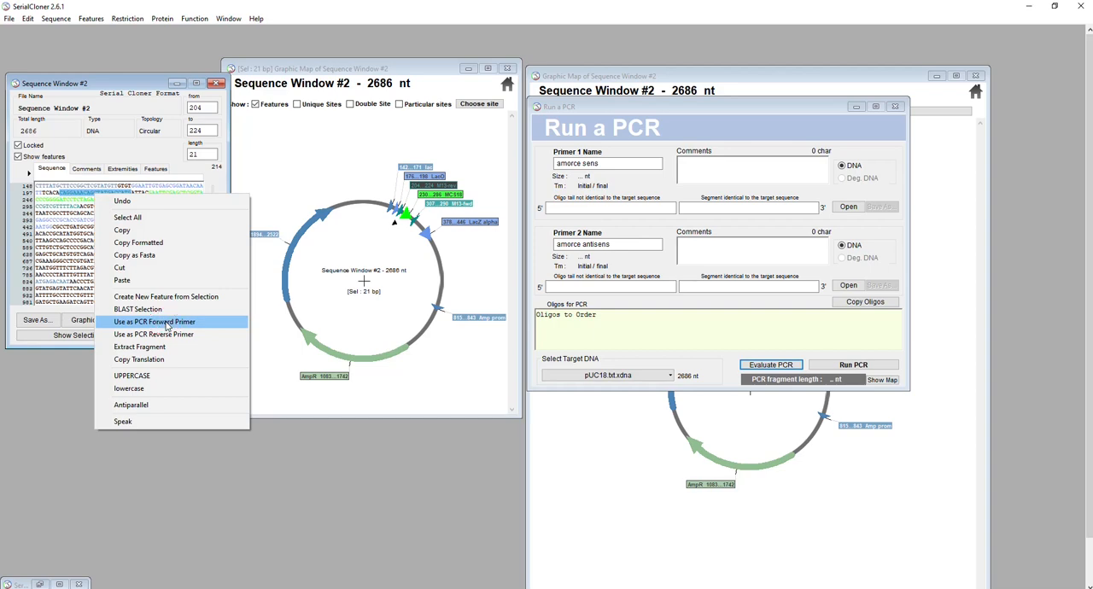
click(167, 325)
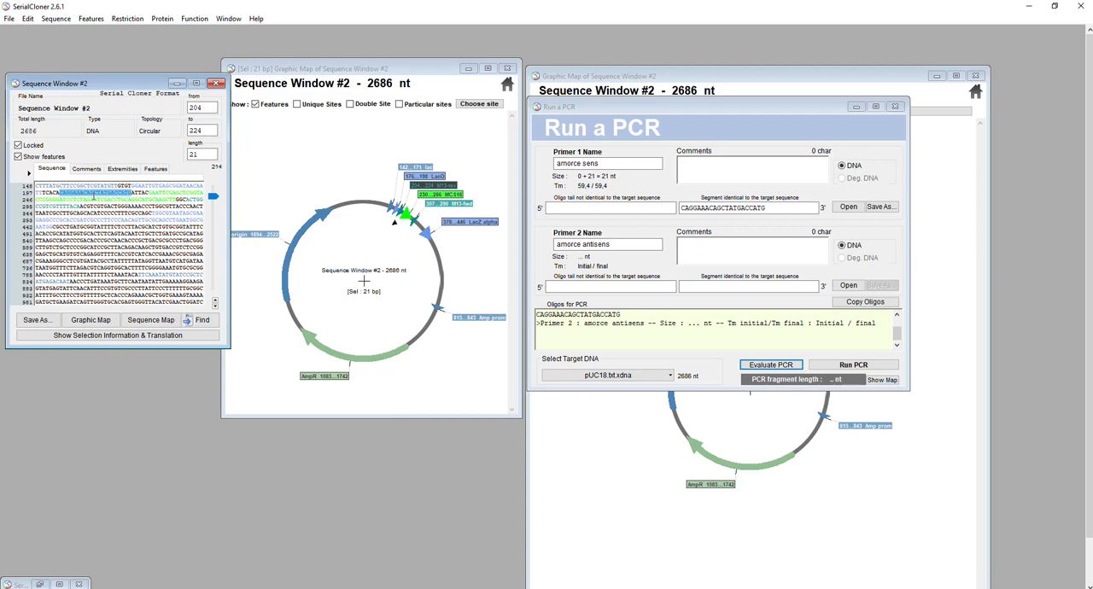
Extract the M13-fwd feature's sequence as a new fragment and move its window off the sequence window
click(444, 208)
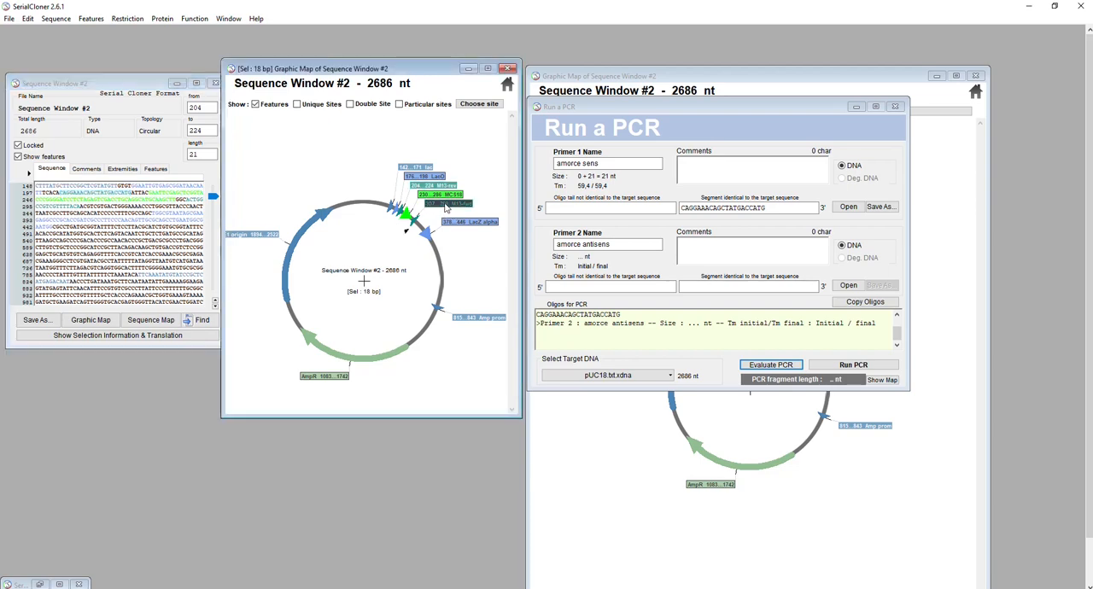
double_click(446, 206)
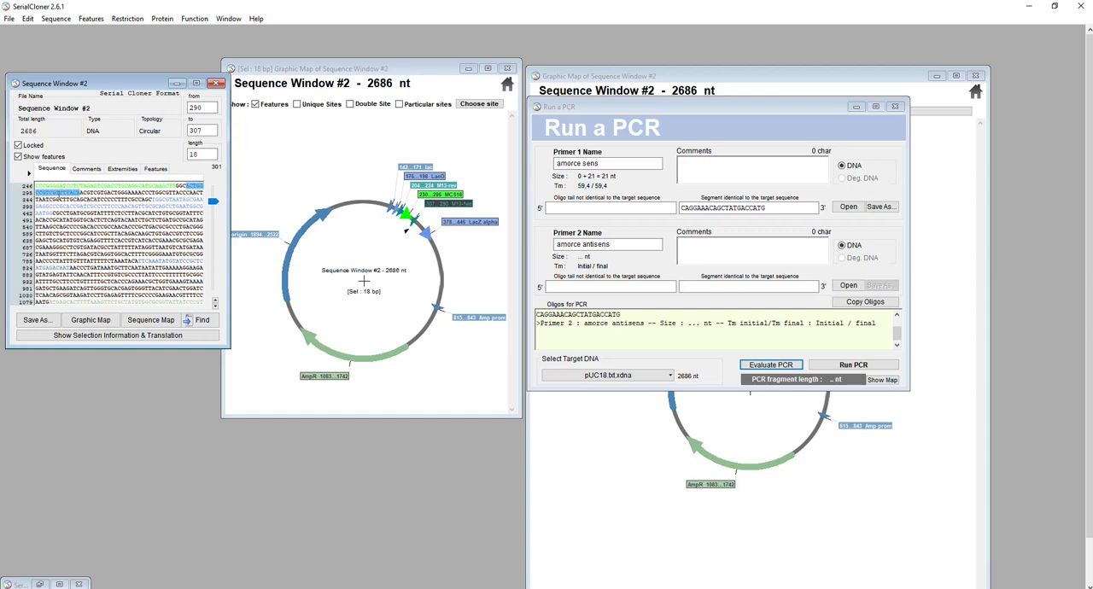
right_click(51, 193)
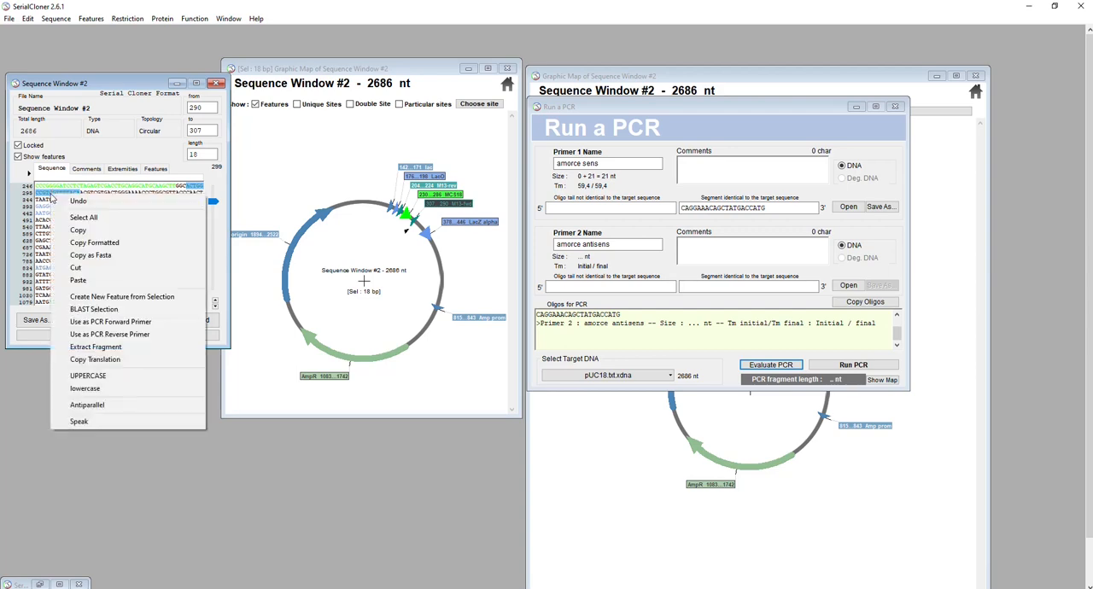
click(103, 347)
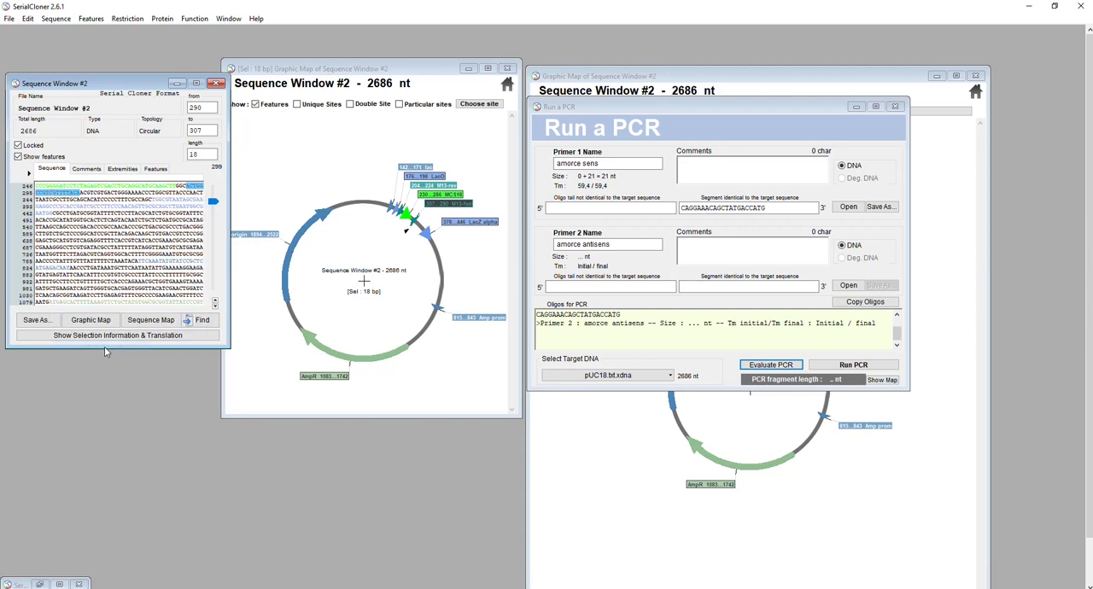
drag(134, 91, 337, 60)
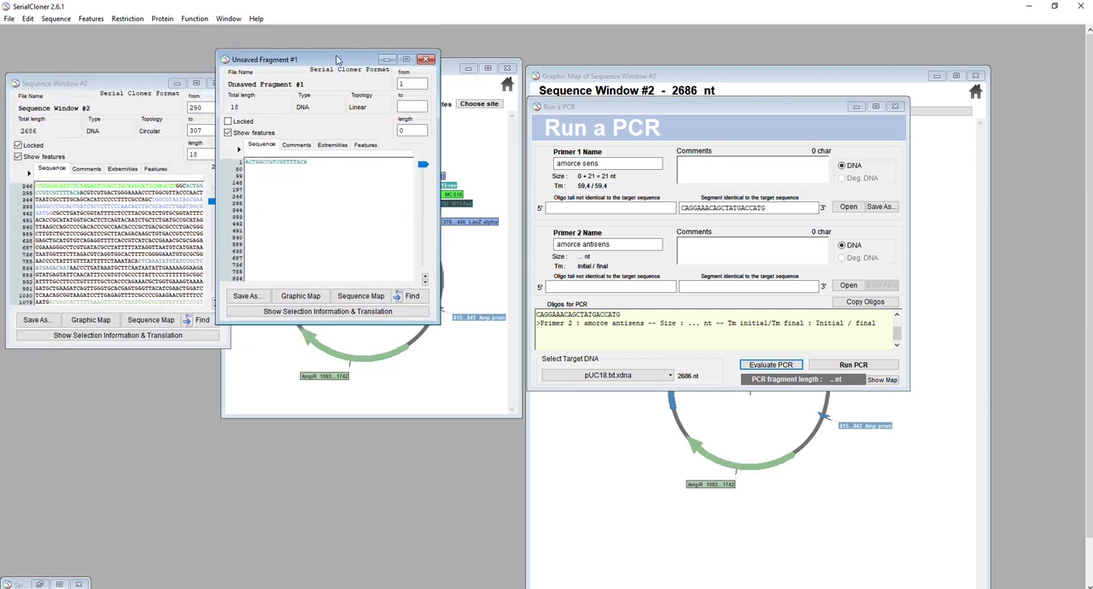
Convert the whole extracted M13-fwd fragment to its antiparallel sequence and place its window below the pUC18 sequence
drag(314, 162, 222, 161)
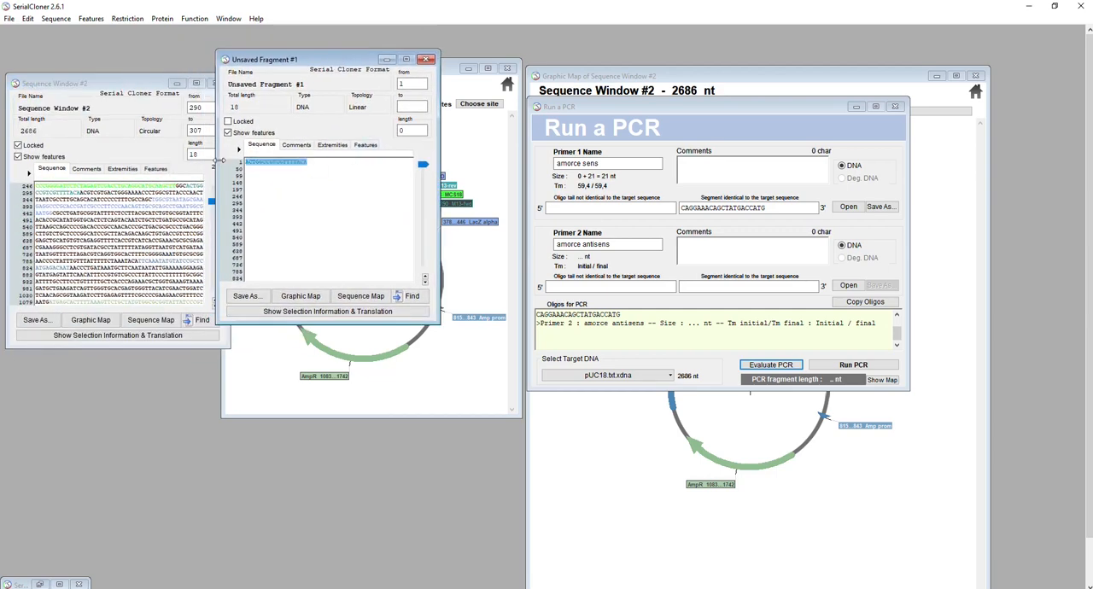
right_click(284, 165)
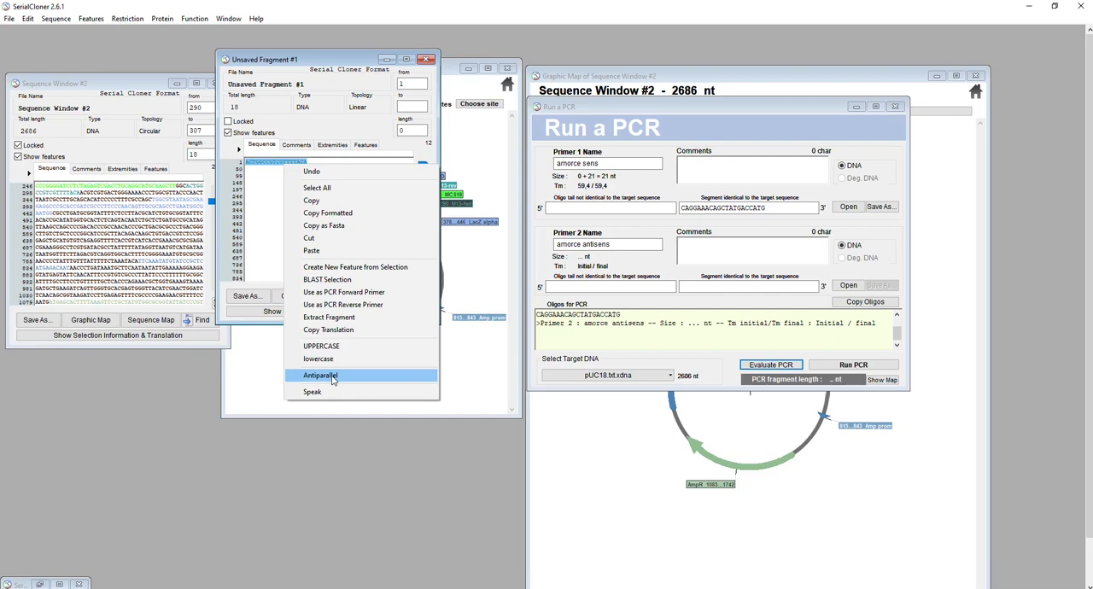
click(333, 377)
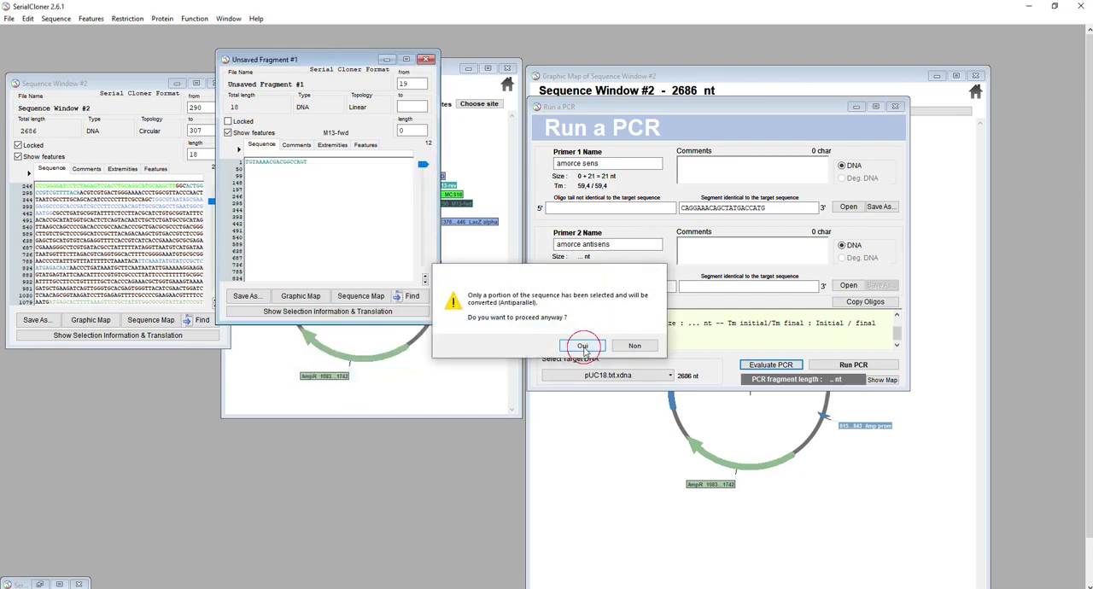
click(583, 346)
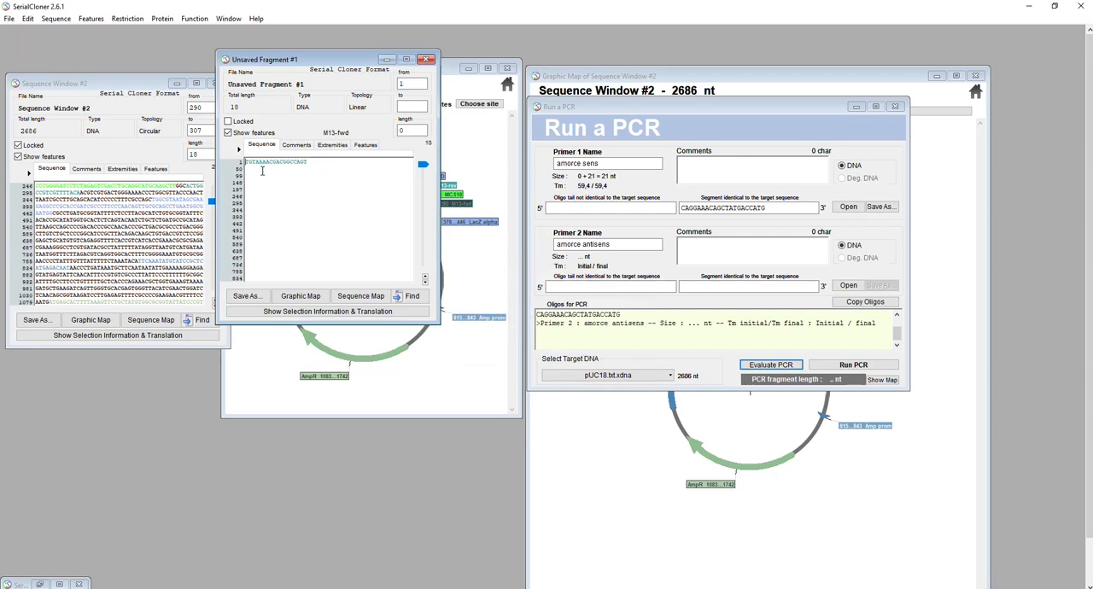
drag(298, 62, 73, 235)
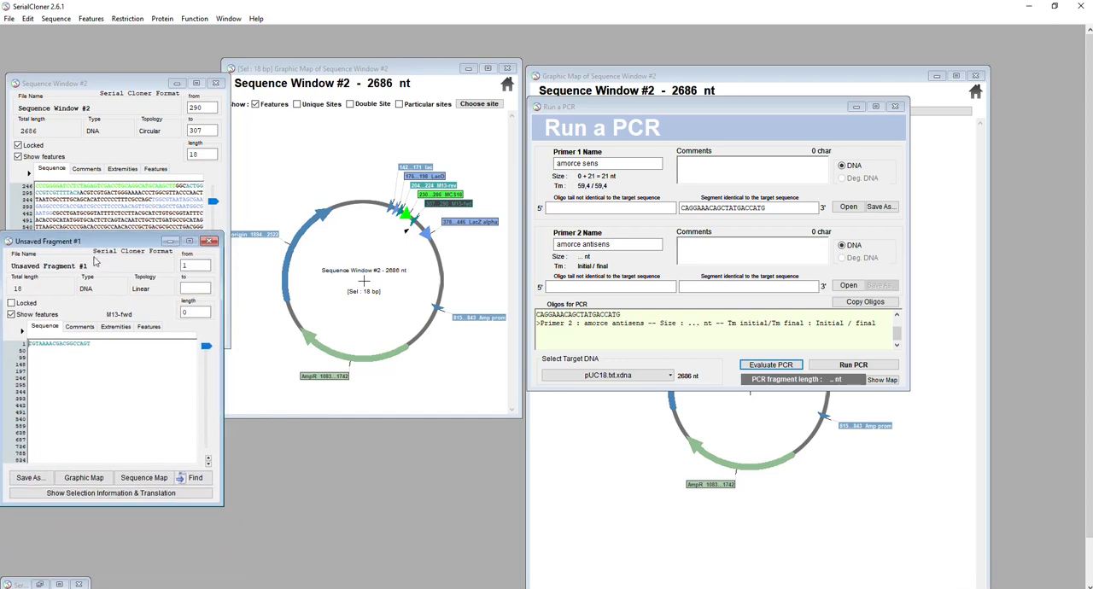
Select the M13-fwd feature's sequence from the graphic map again and use it as the PCR reverse primer
click(440, 203)
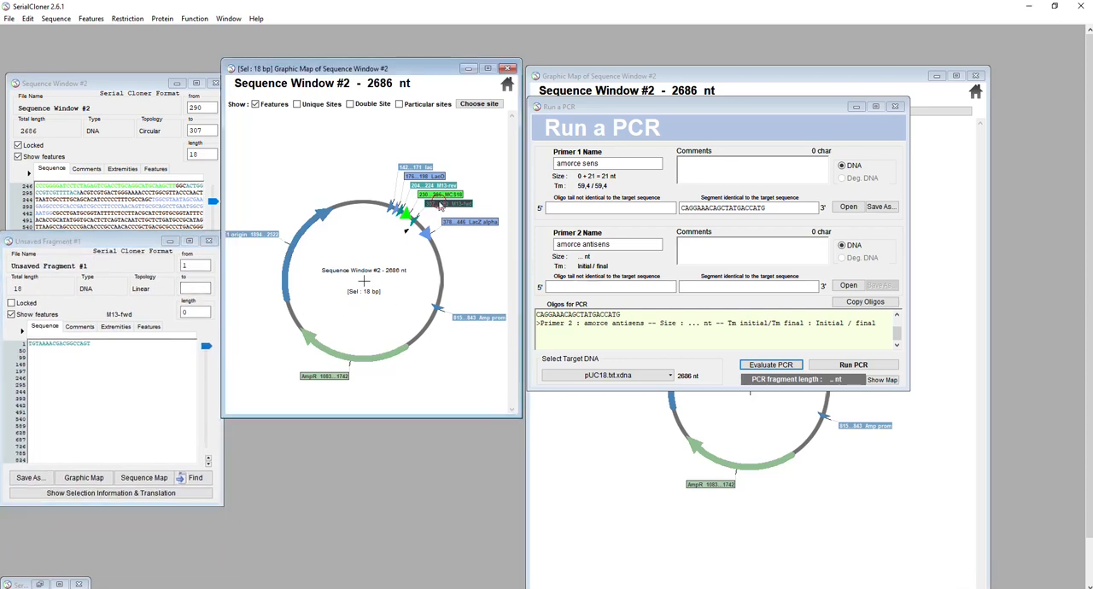
click(440, 203)
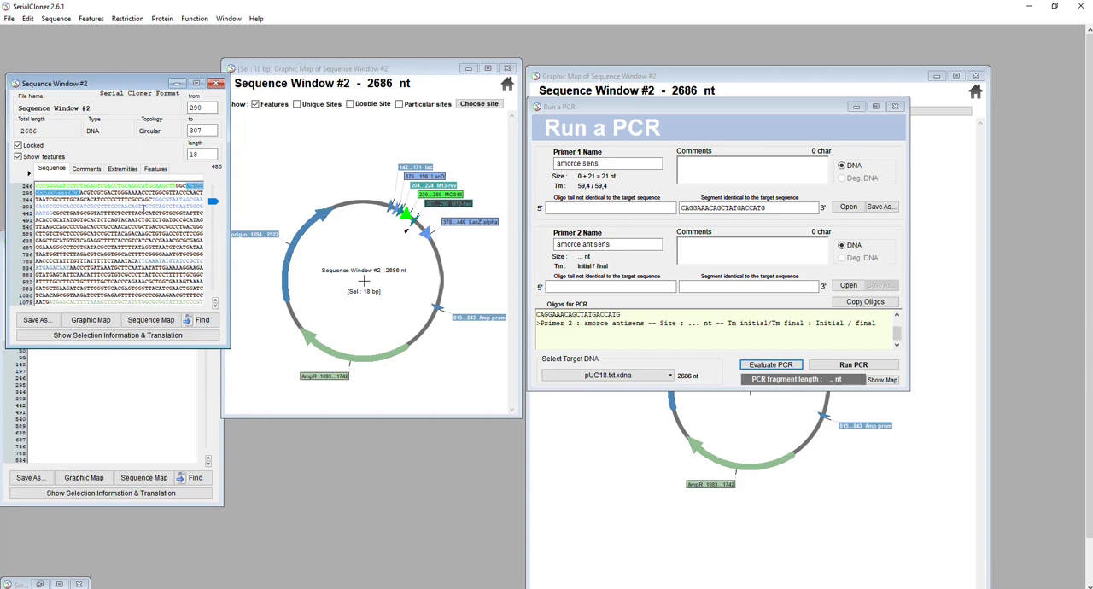
right_click(53, 192)
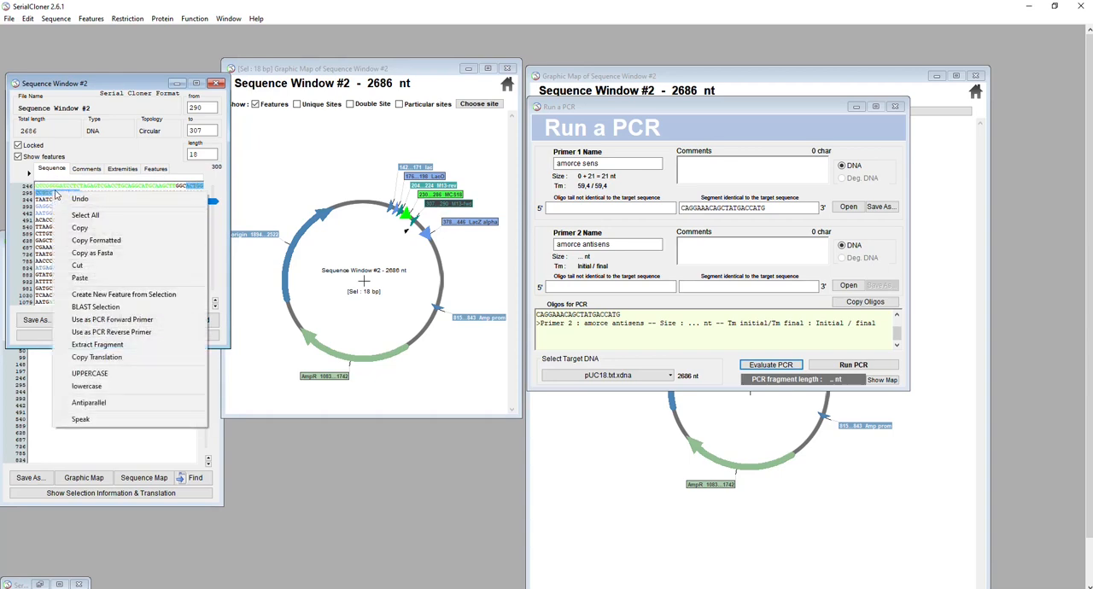
click(110, 333)
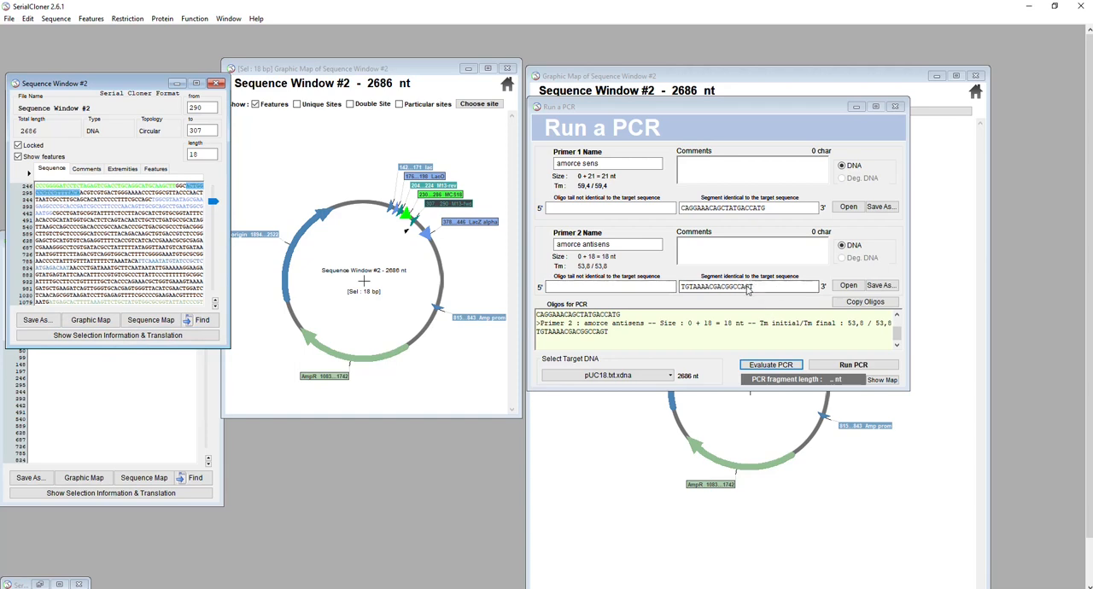
Compare the antiparallel M13-fwd fragment with primer 2's segment identical to the target sequence
drag(138, 82, 186, 37)
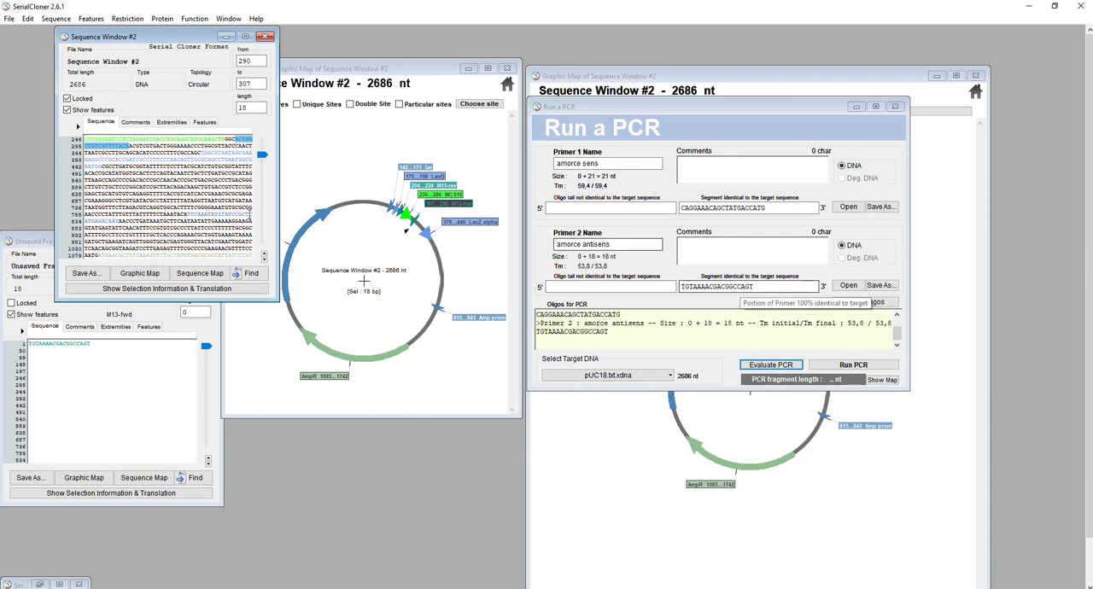
drag(102, 348, 23, 344)
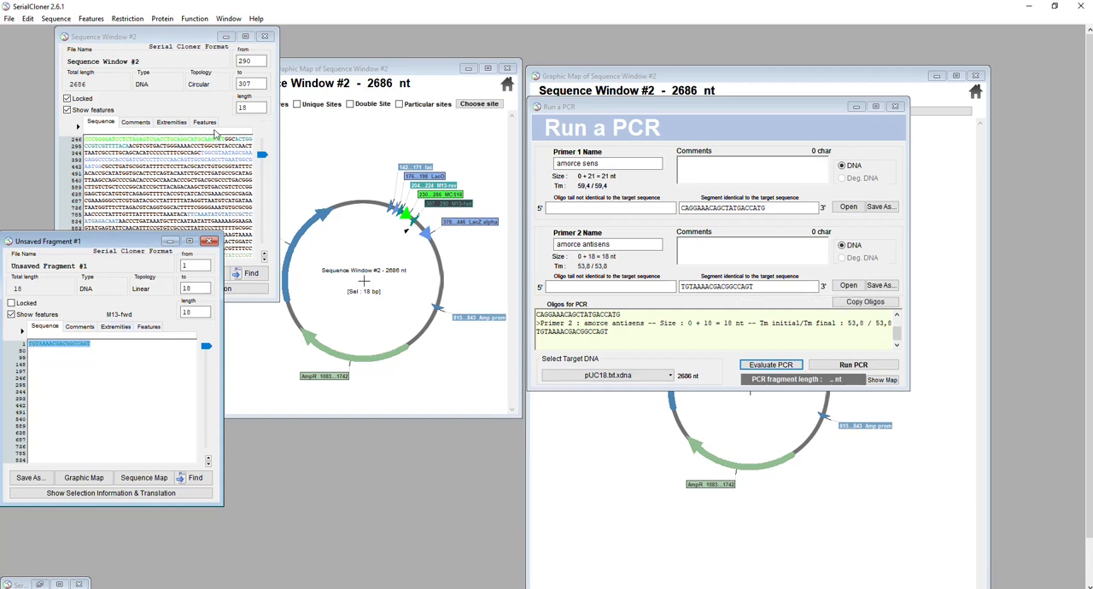
click(29, 352)
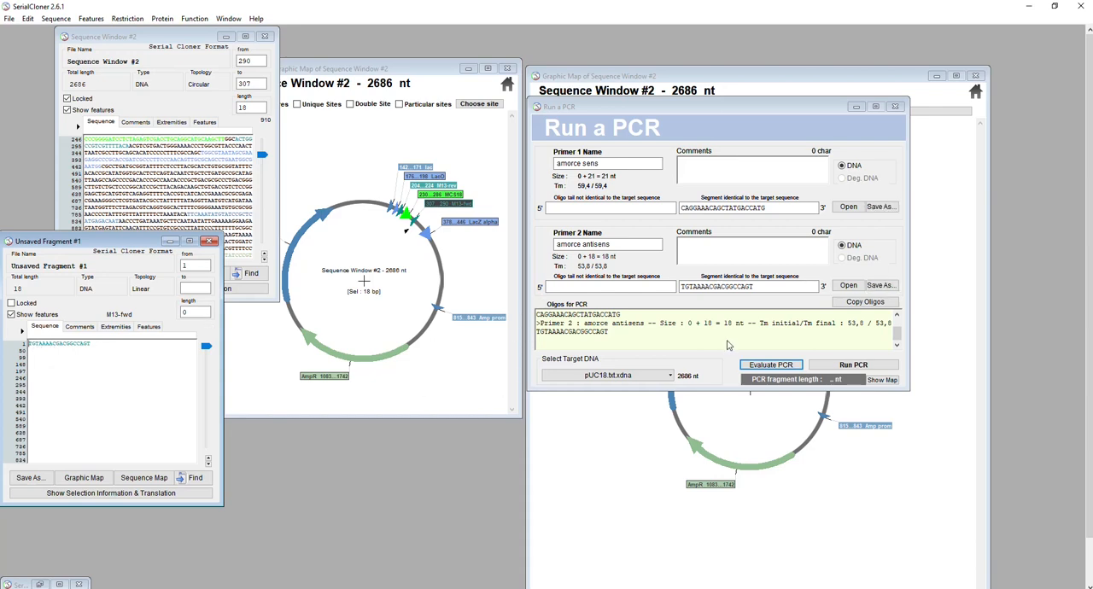
click(708, 287)
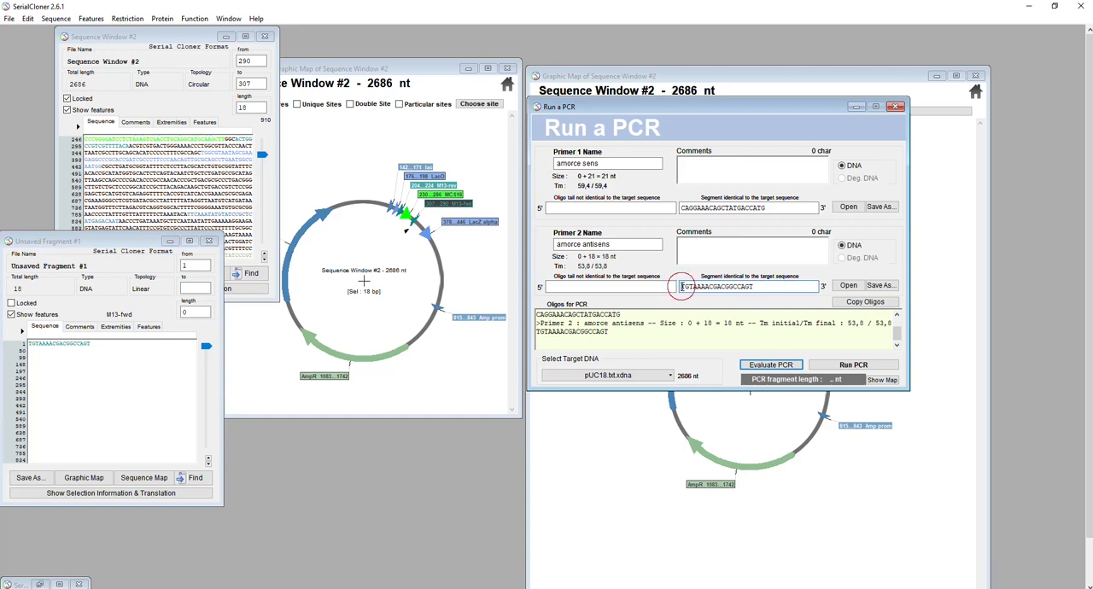
drag(682, 287, 754, 286)
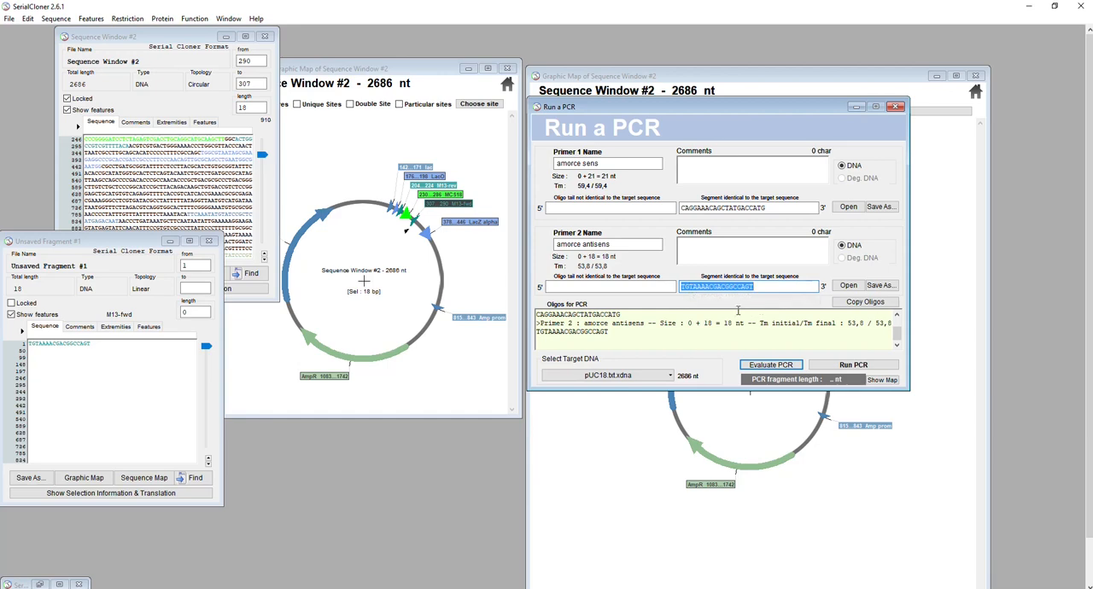
click(794, 286)
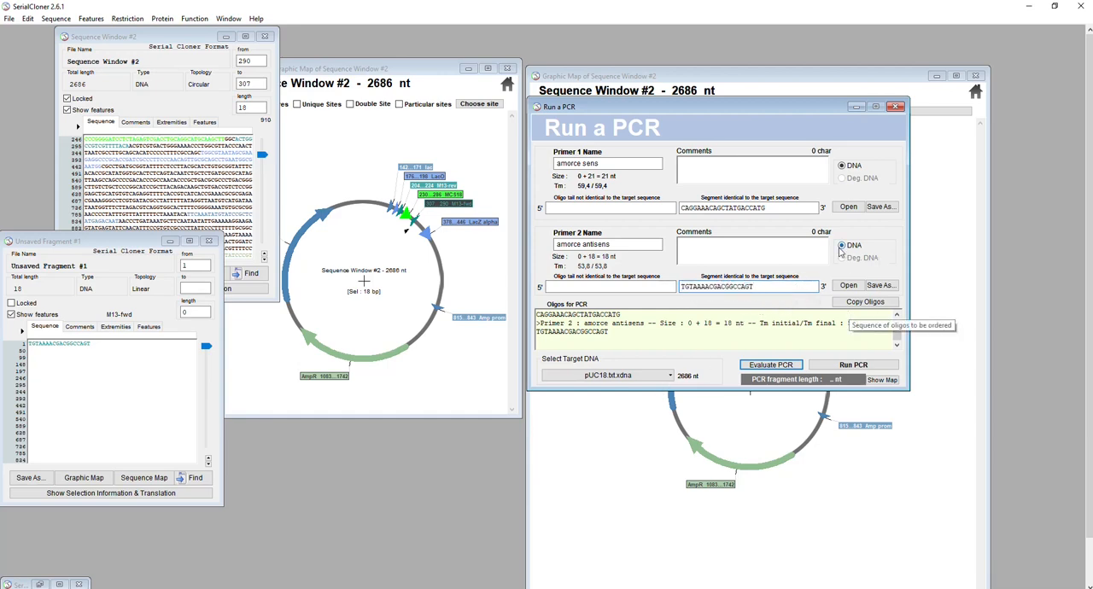
Evaluate and run the PCR with both primers, and open the graphic map of the PCR product
click(772, 365)
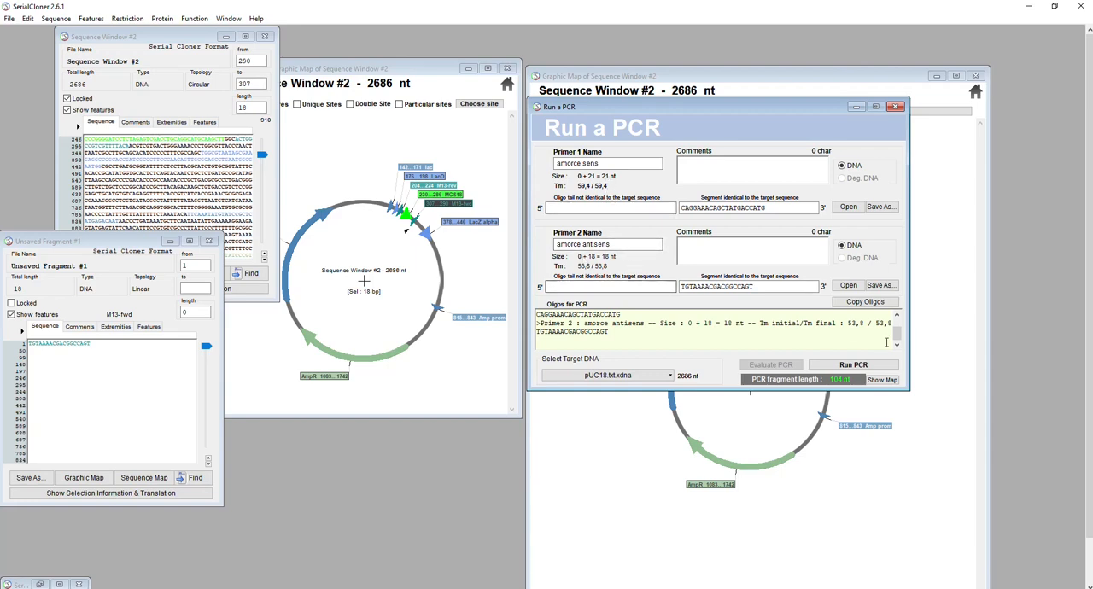
click(852, 365)
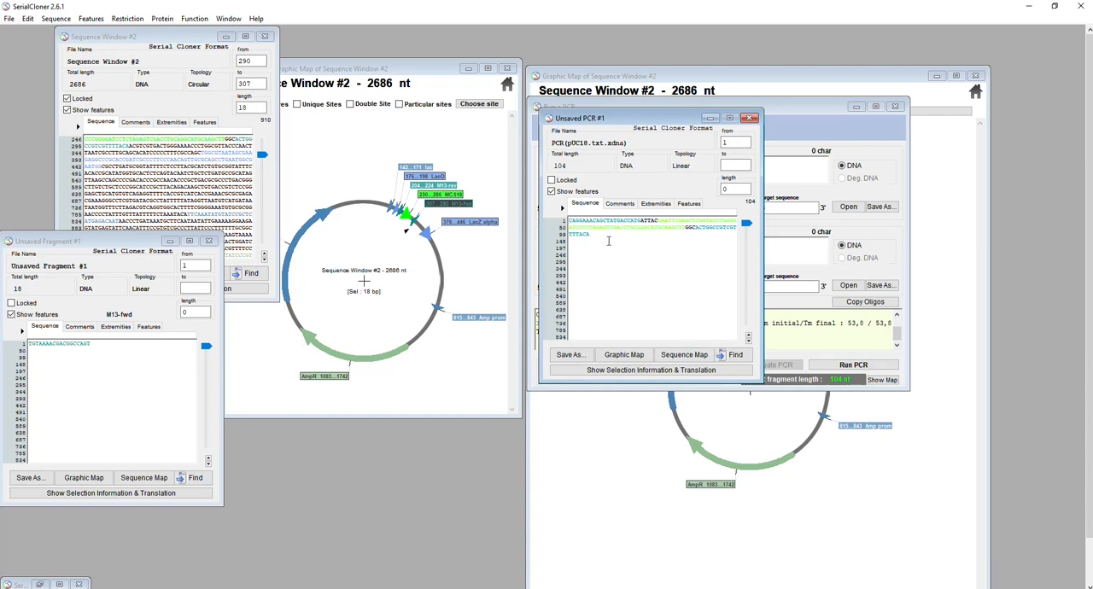
click(626, 358)
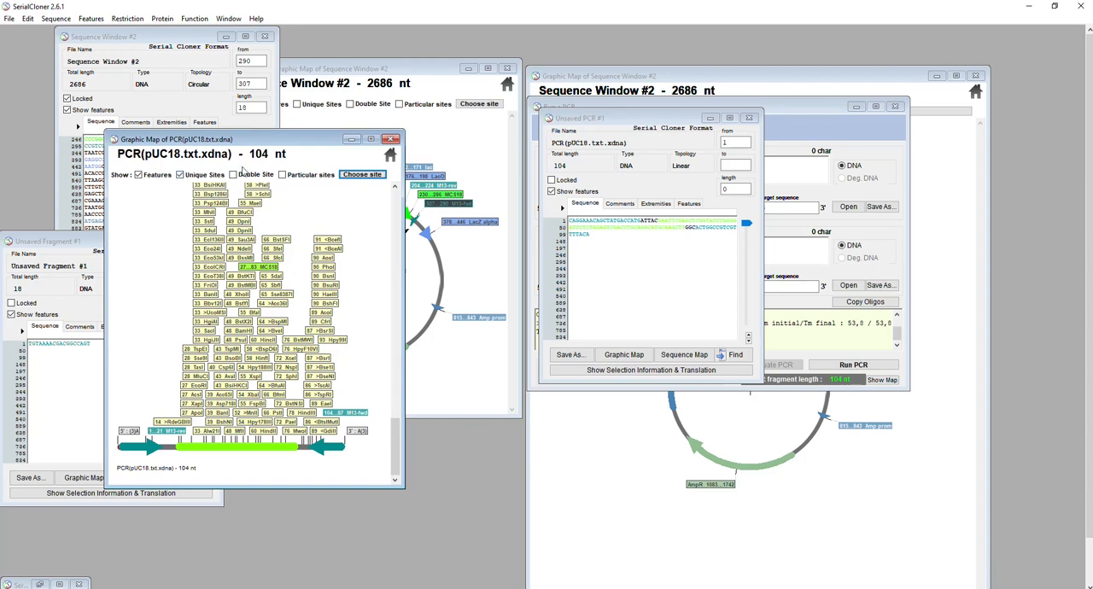
Hide the unique restriction sites on the graphic map of the pUC18 PCR product
click(181, 174)
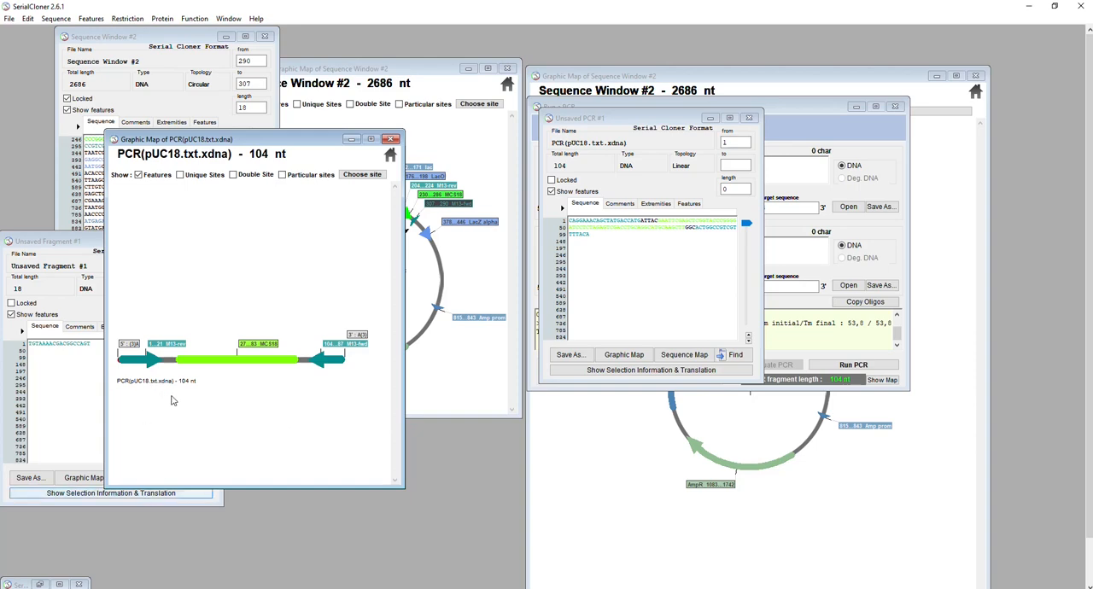
Restore the minimized NCBI web browser window and search the Nucleotide database for "pUC18 vector"
click(59, 586)
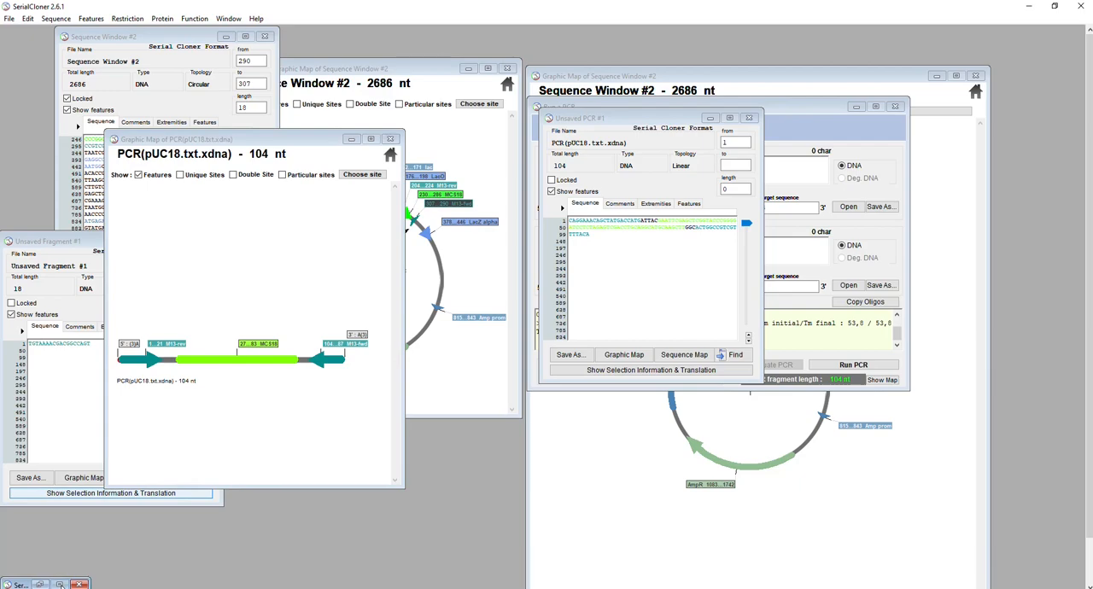
click(39, 585)
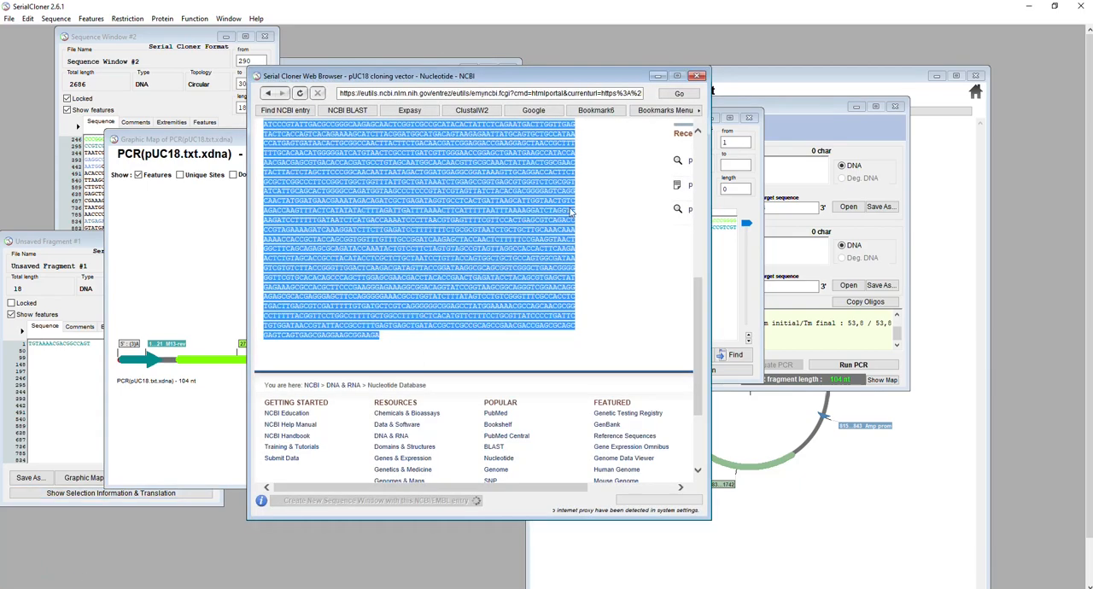
click(584, 214)
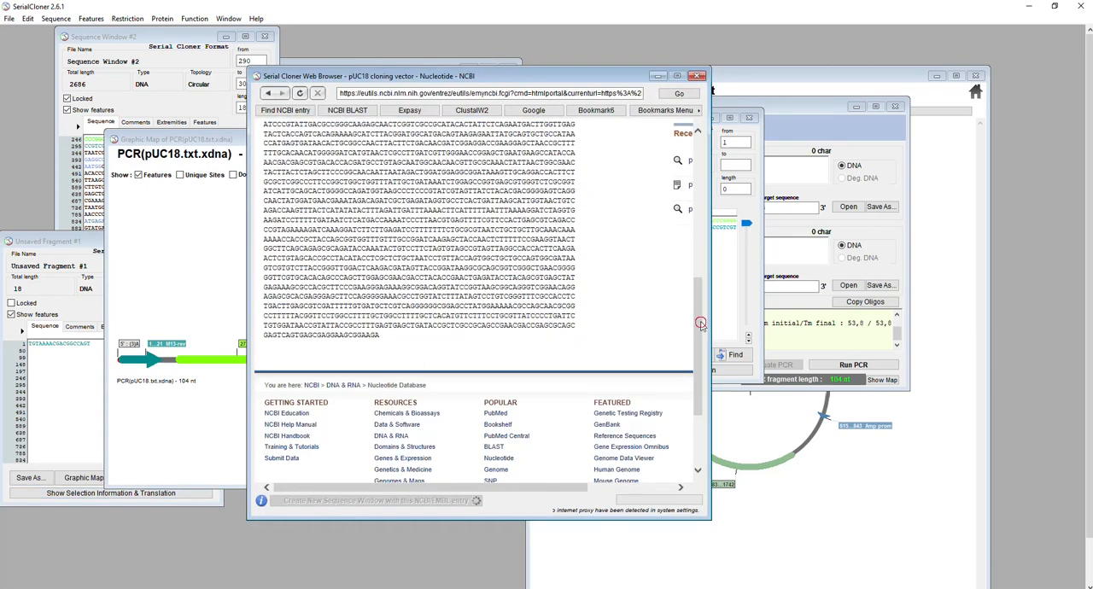
drag(697, 331, 700, 126)
click(438, 151)
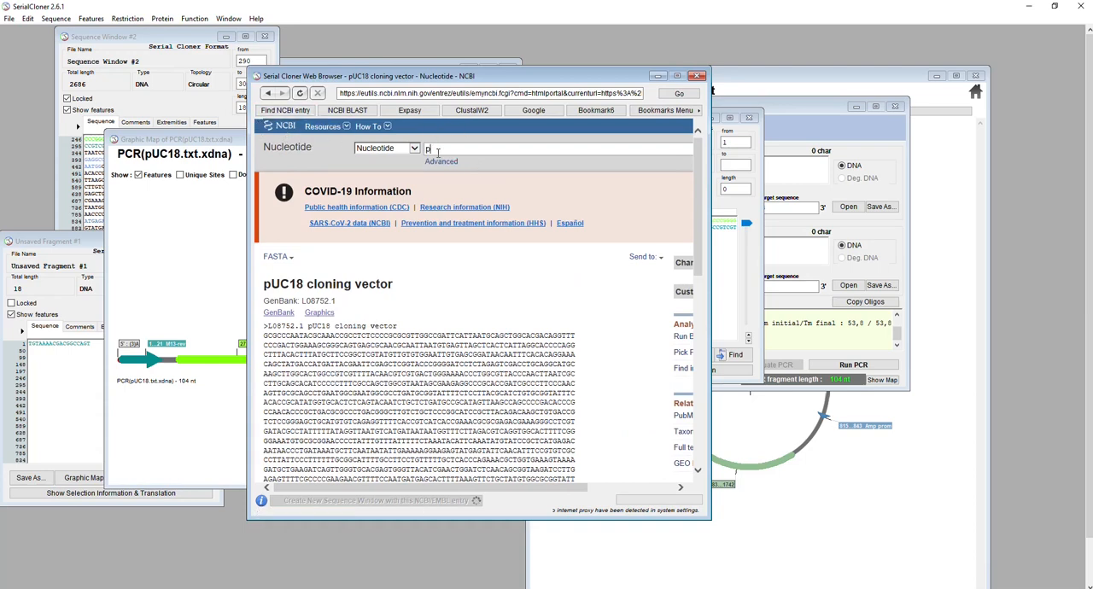
text(vector)
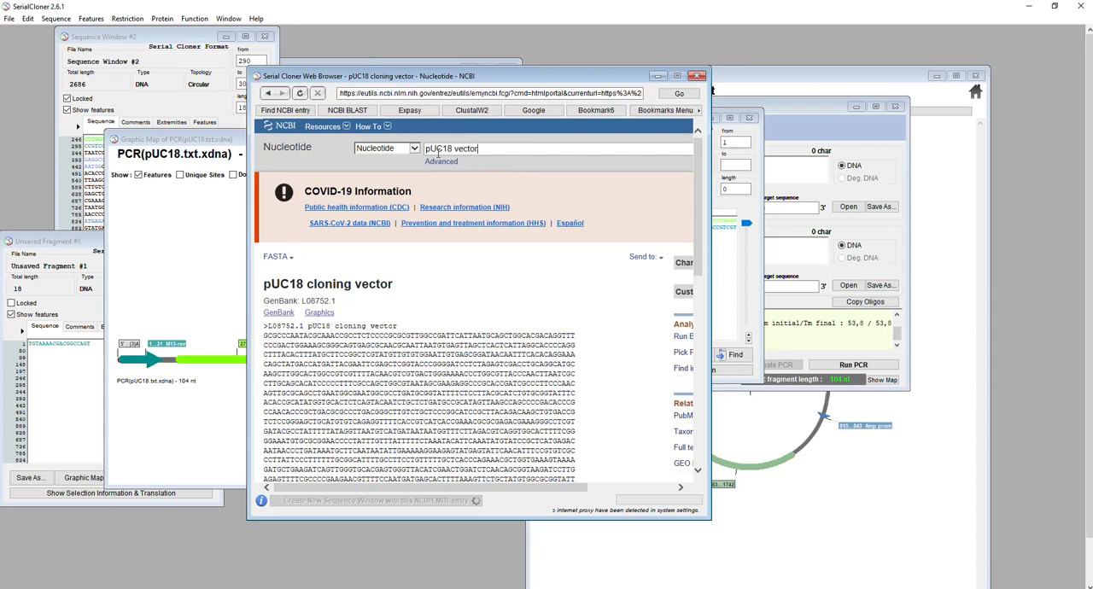
key(Return)
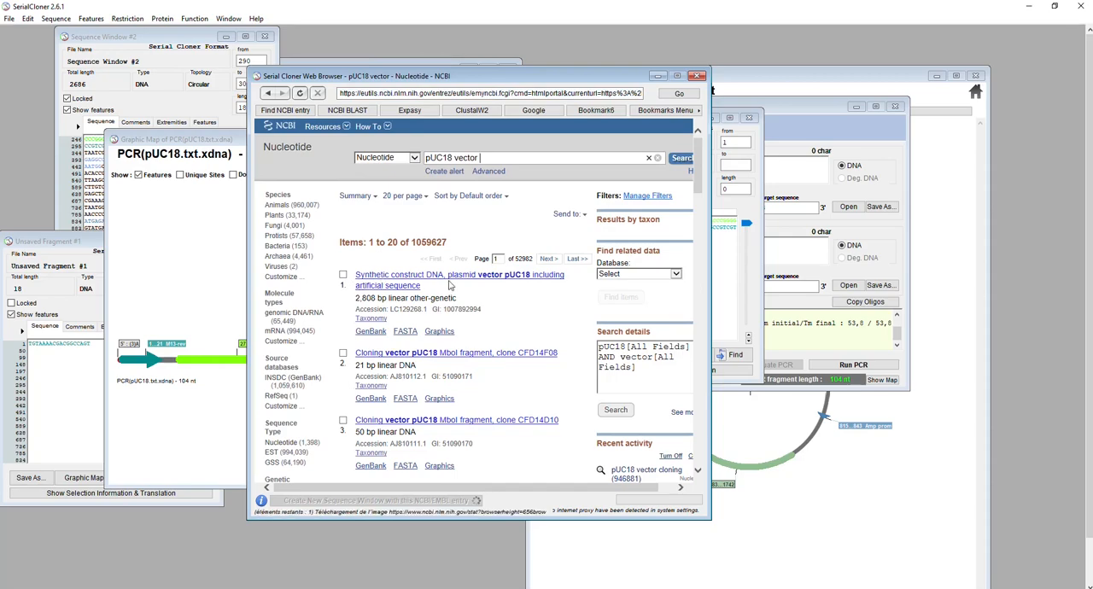
Open the FASTA record of the synthetic construct plasmid vector pUC18, LC129268.1, and copy its whole sequence
scroll(523, 358, down, 3)
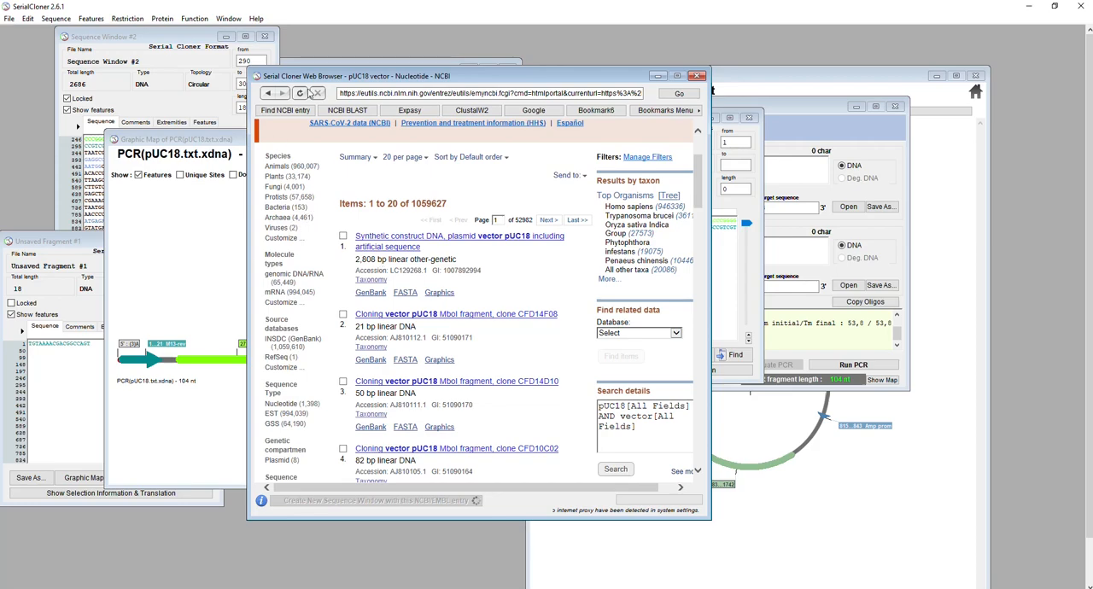
drag(307, 79, 360, 70)
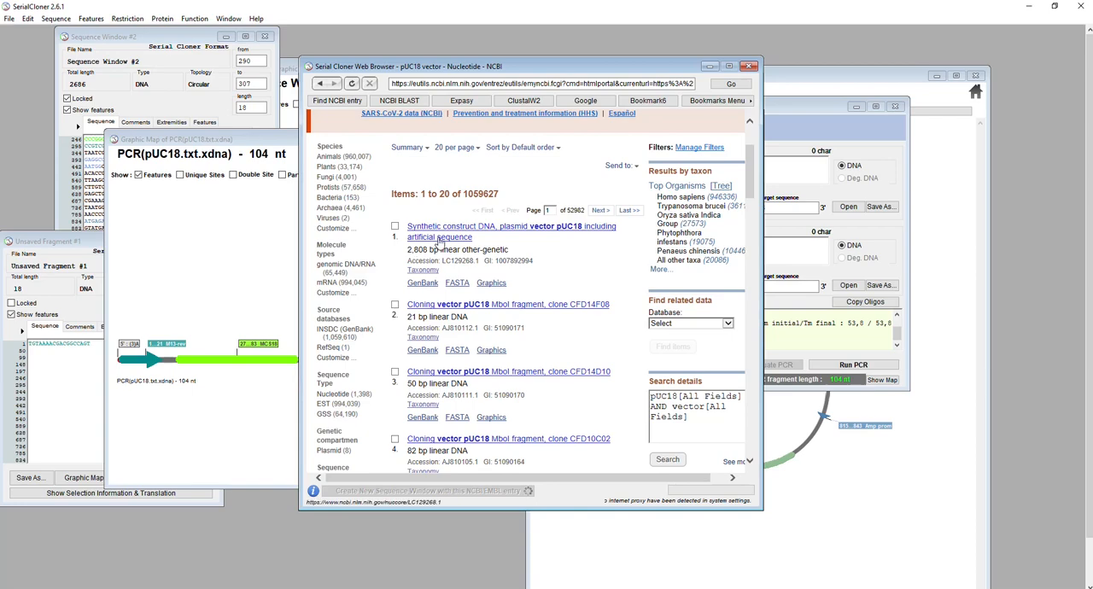
click(457, 283)
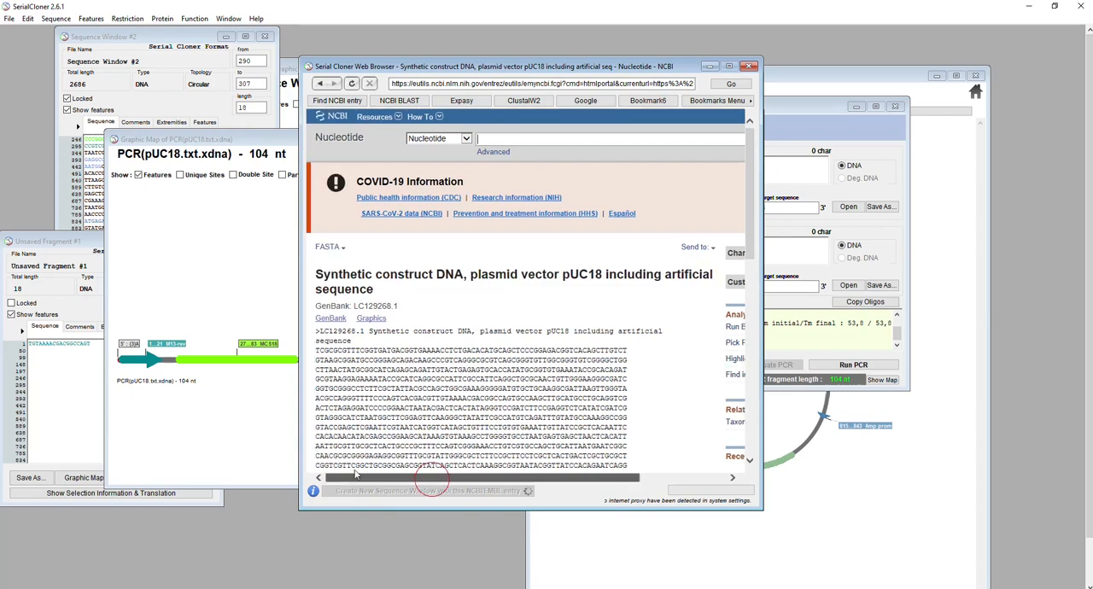
drag(317, 330, 359, 388)
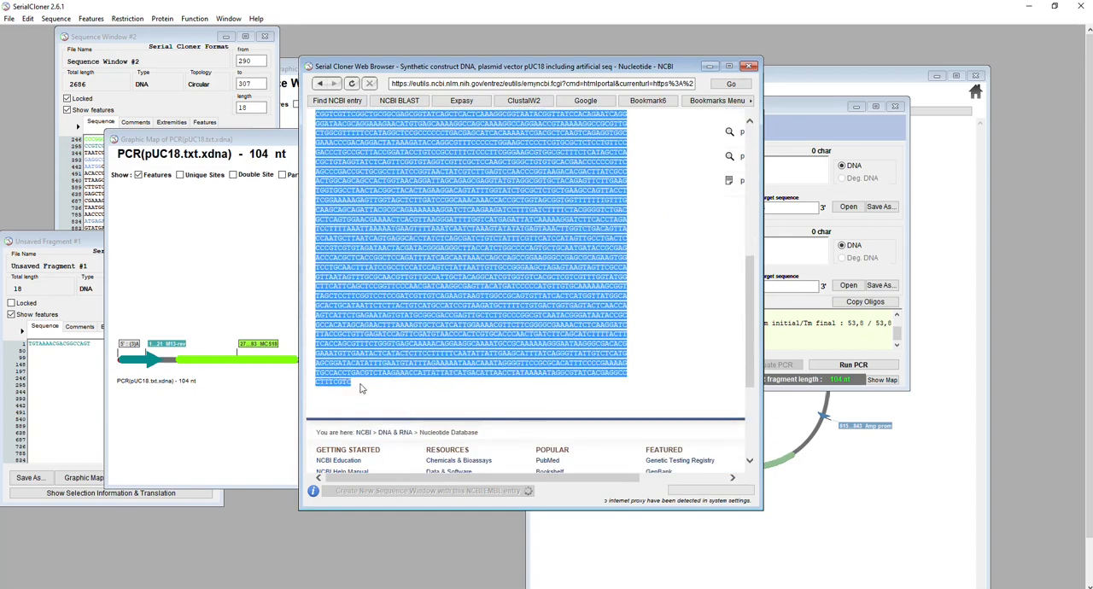
right_click(400, 290)
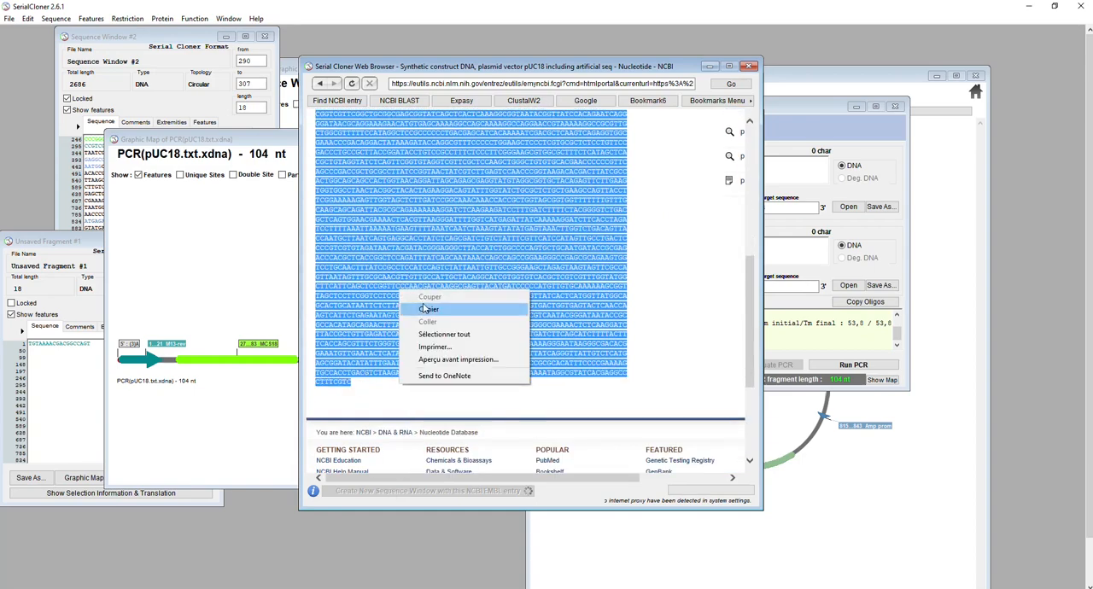
click(427, 310)
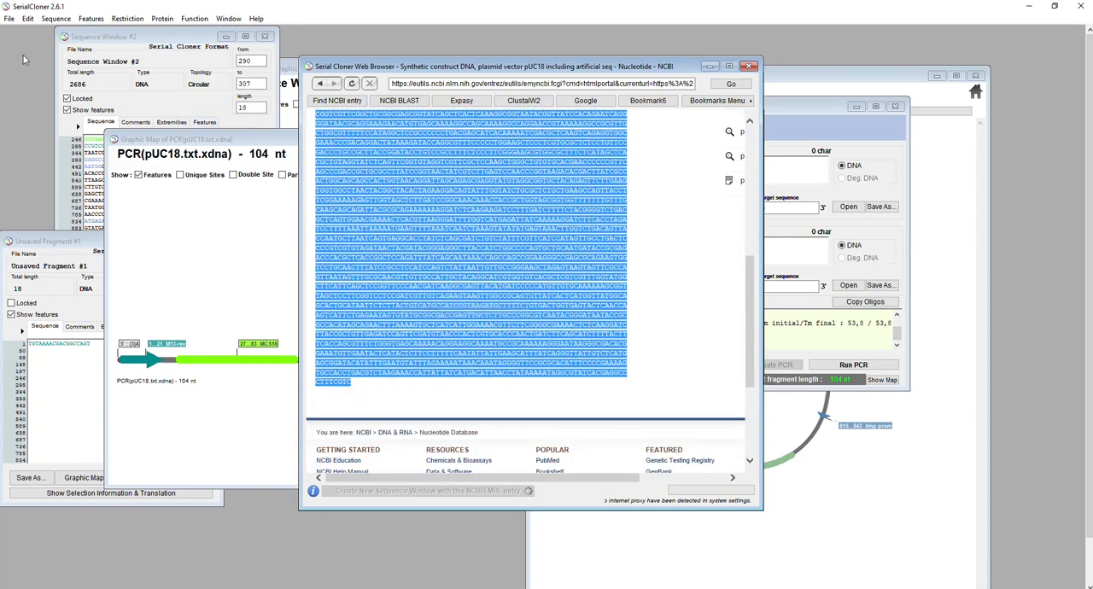
Paste the copied sequence into a new sequence window, set its topology to circular and lock it
click(13, 19)
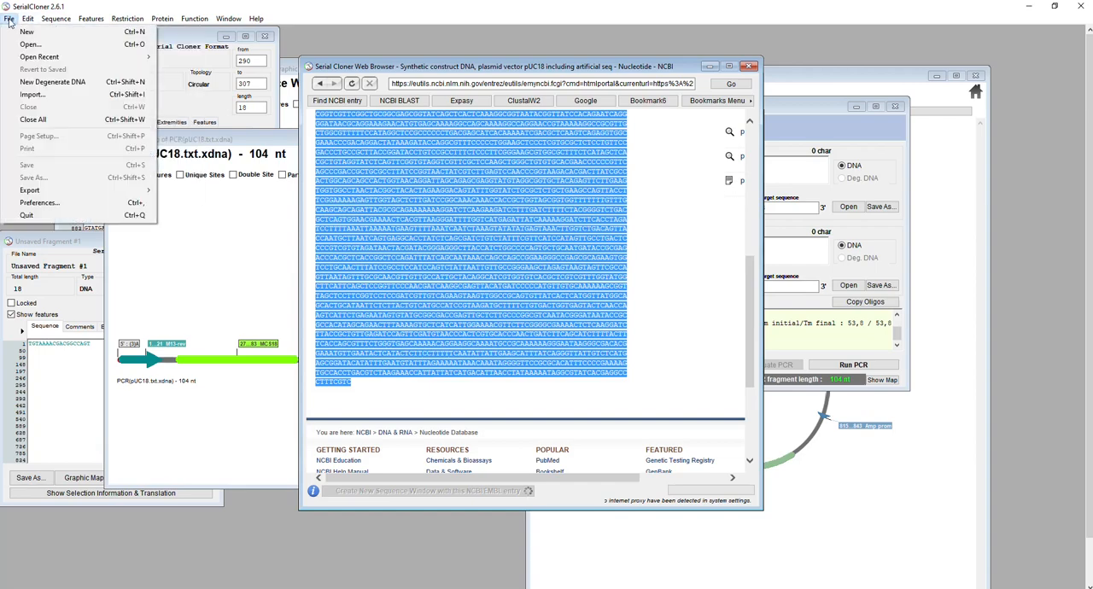
click(24, 34)
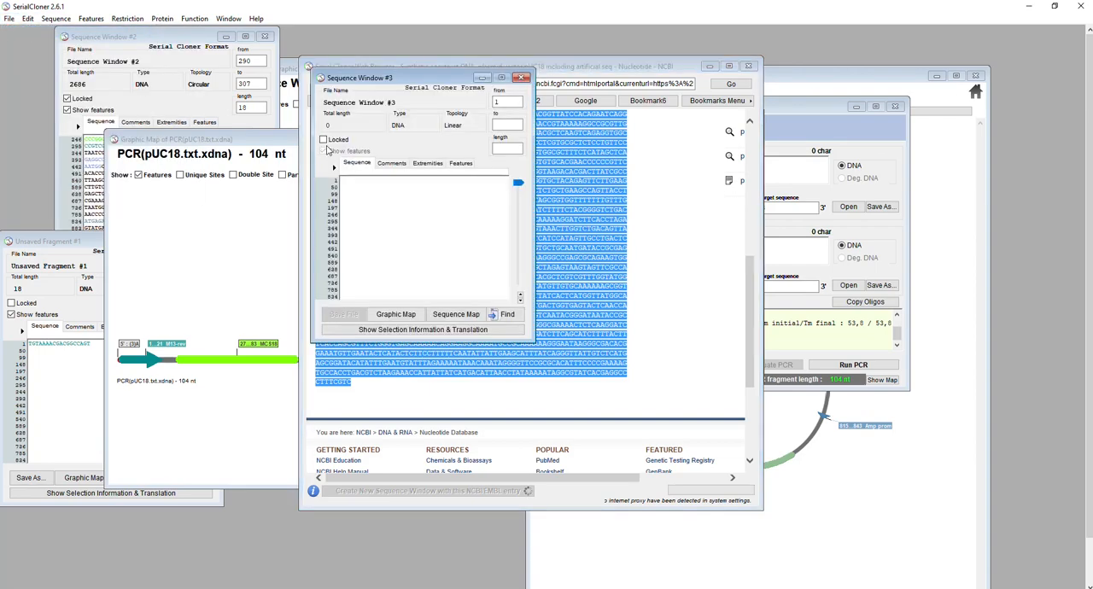
key(ctrl+v)
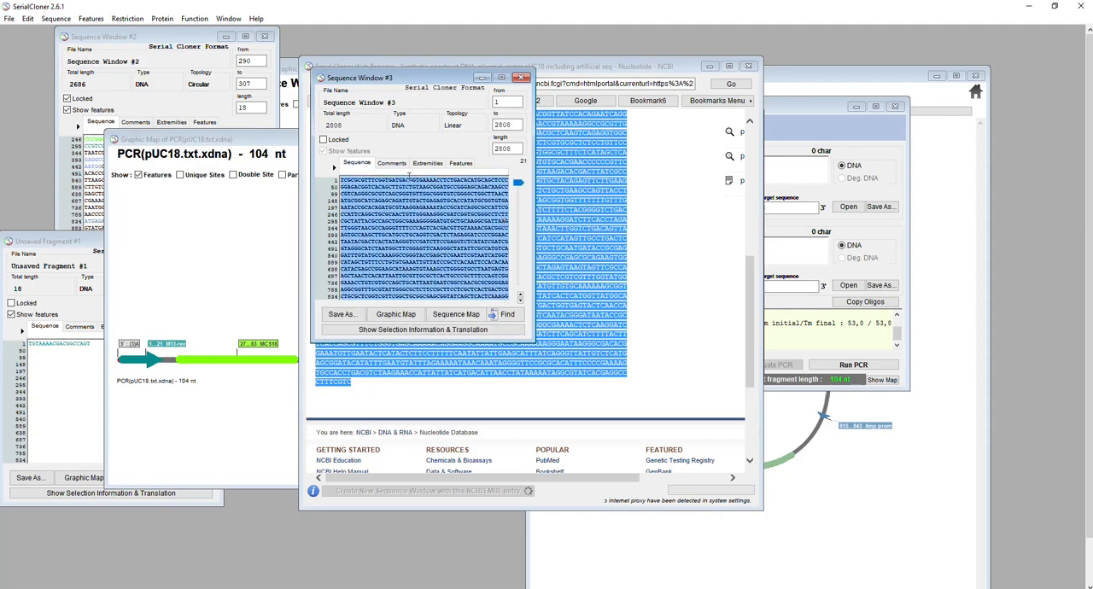
click(450, 126)
click(475, 144)
click(324, 139)
Open the graphic map of Sequence Window #3, hide its unique sites and scan it for features
click(396, 315)
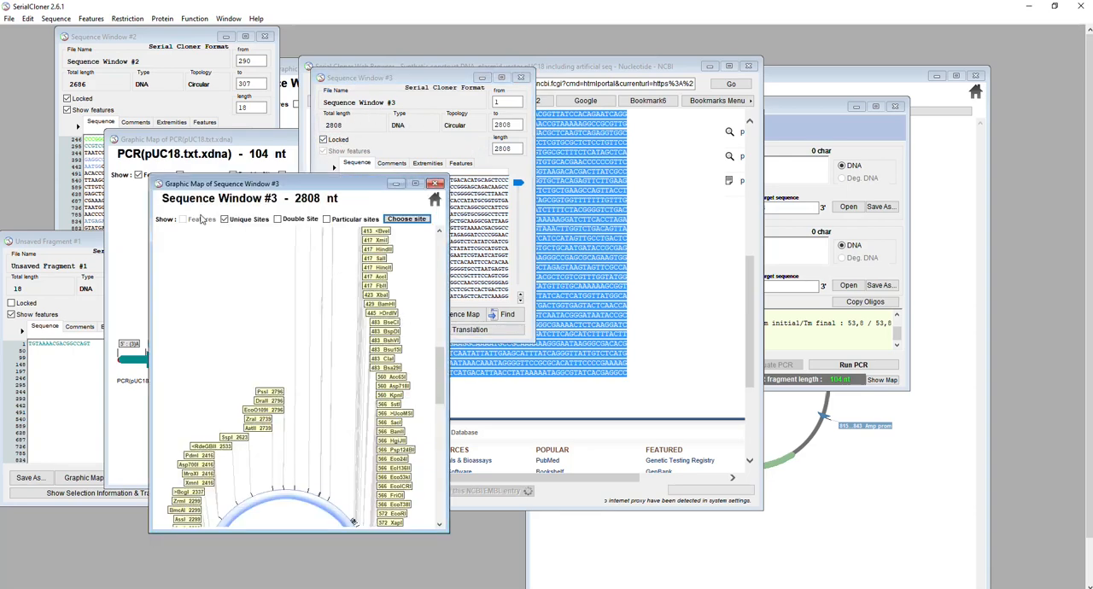
click(226, 219)
drag(260, 201, 337, 114)
right_click(385, 252)
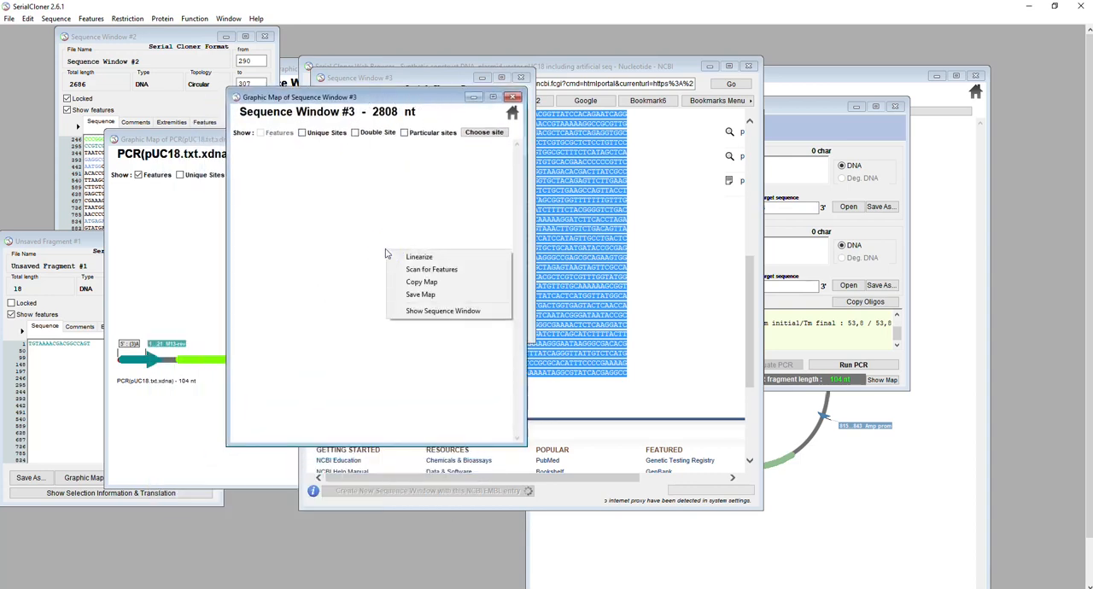
click(440, 270)
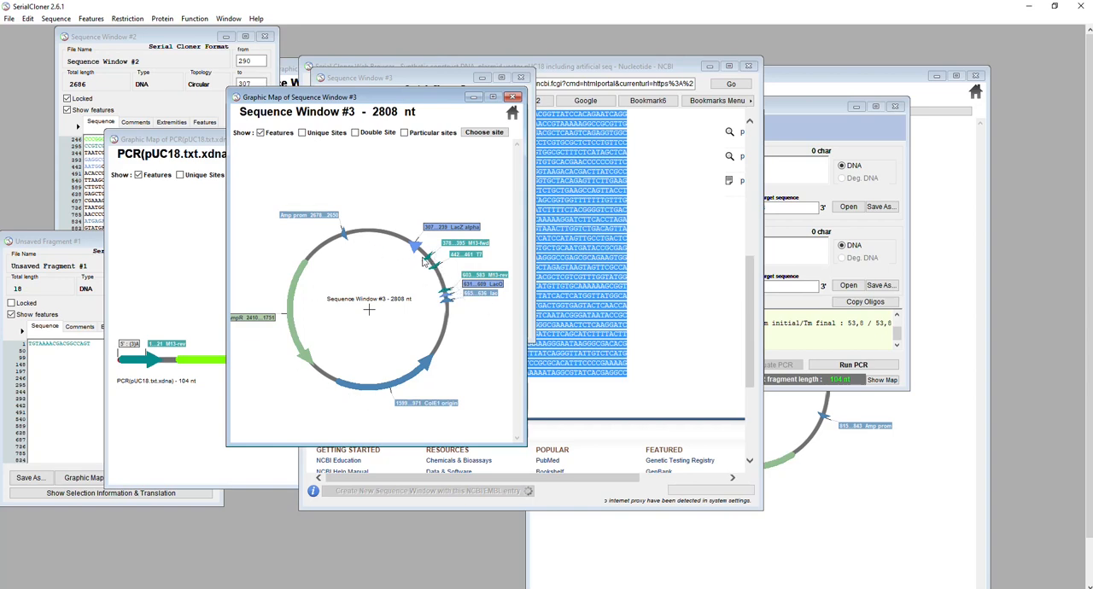
Rename the PCR primers "amorce sens2" and "amorce antisens2", and choose Sequence Window #3 as the target DNA
click(825, 111)
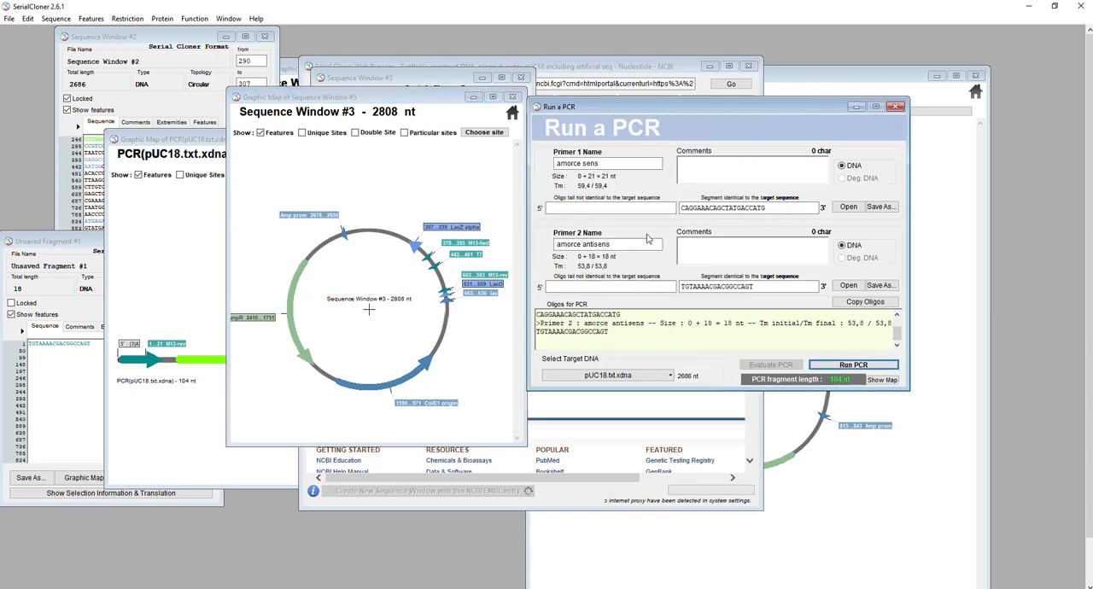
click(610, 163)
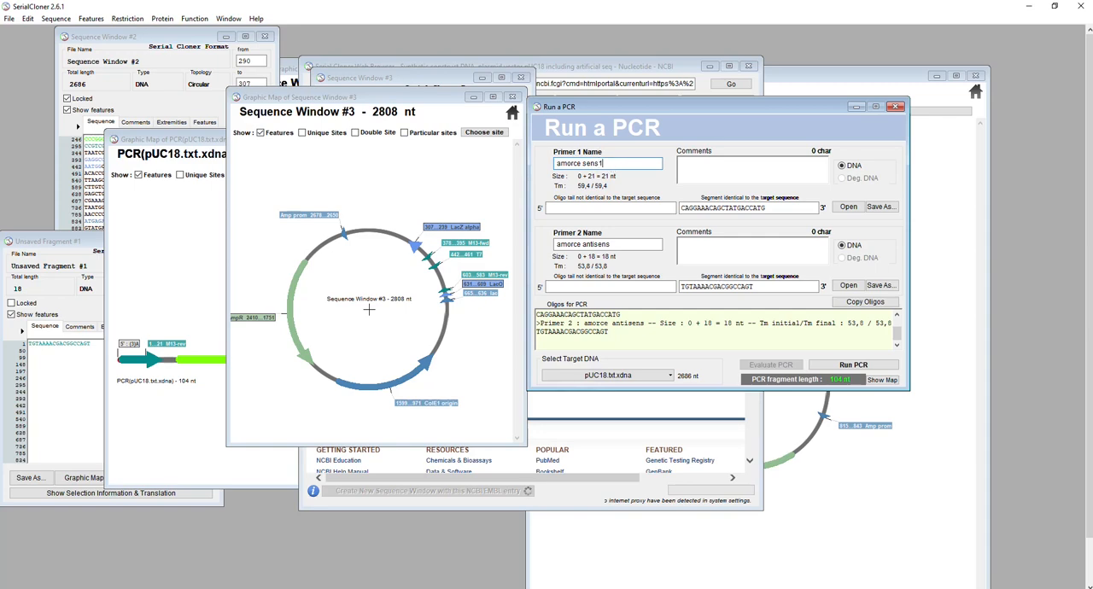
click(619, 245)
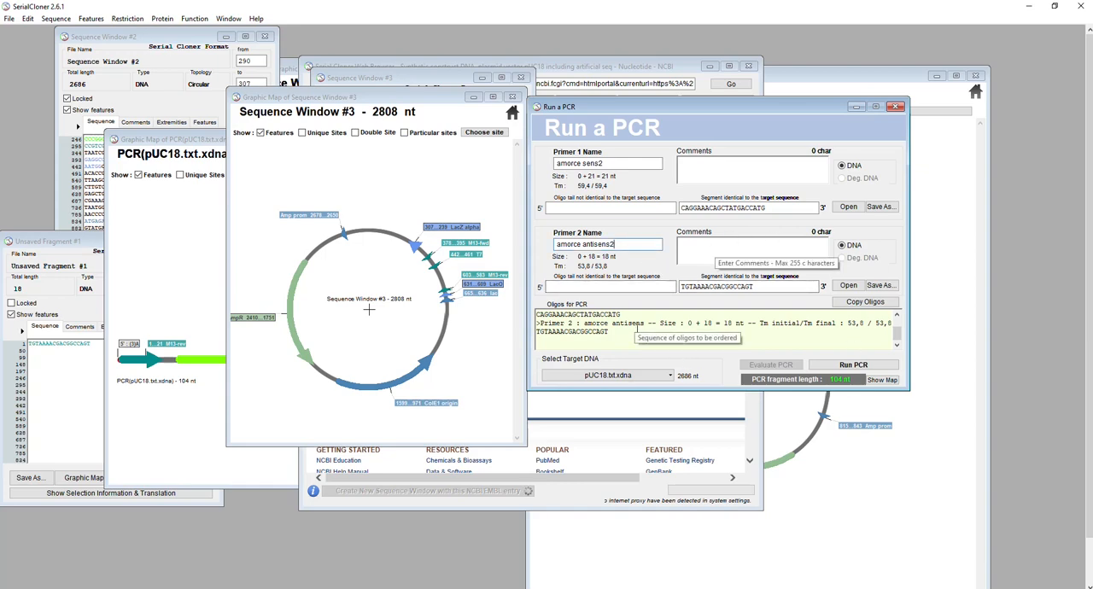
click(609, 376)
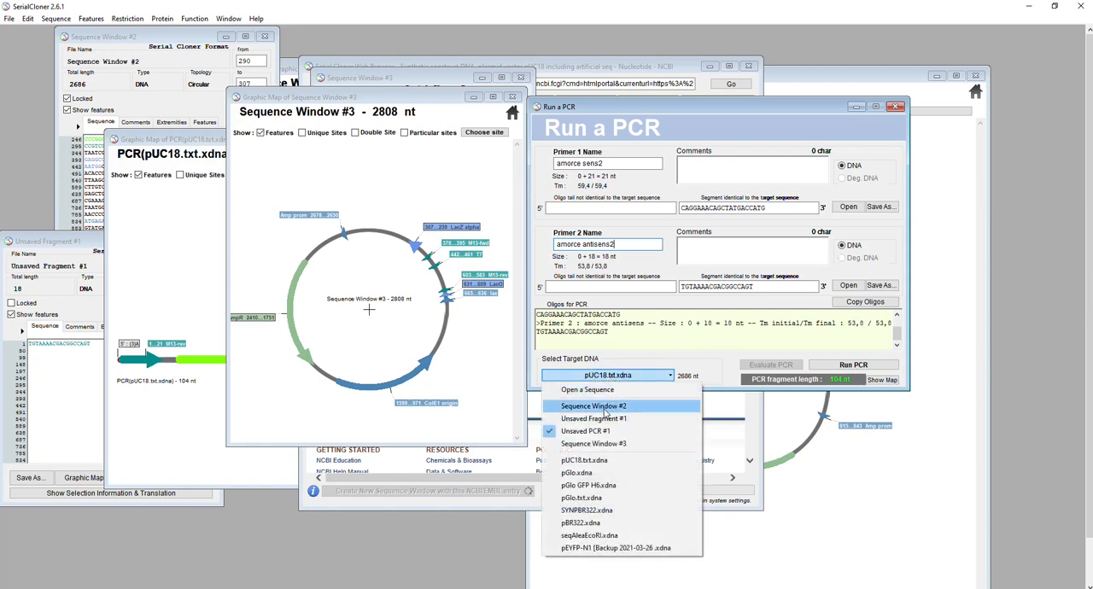
click(597, 443)
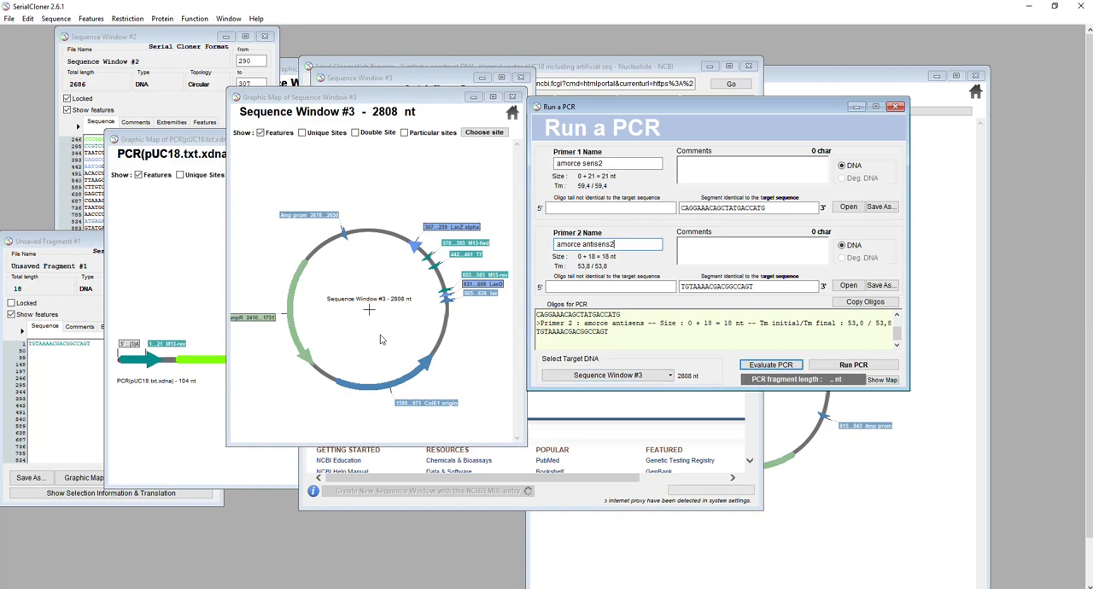
Evaluate and run the PCR on Sequence Window #3, and open the graphic map of its product
click(765, 367)
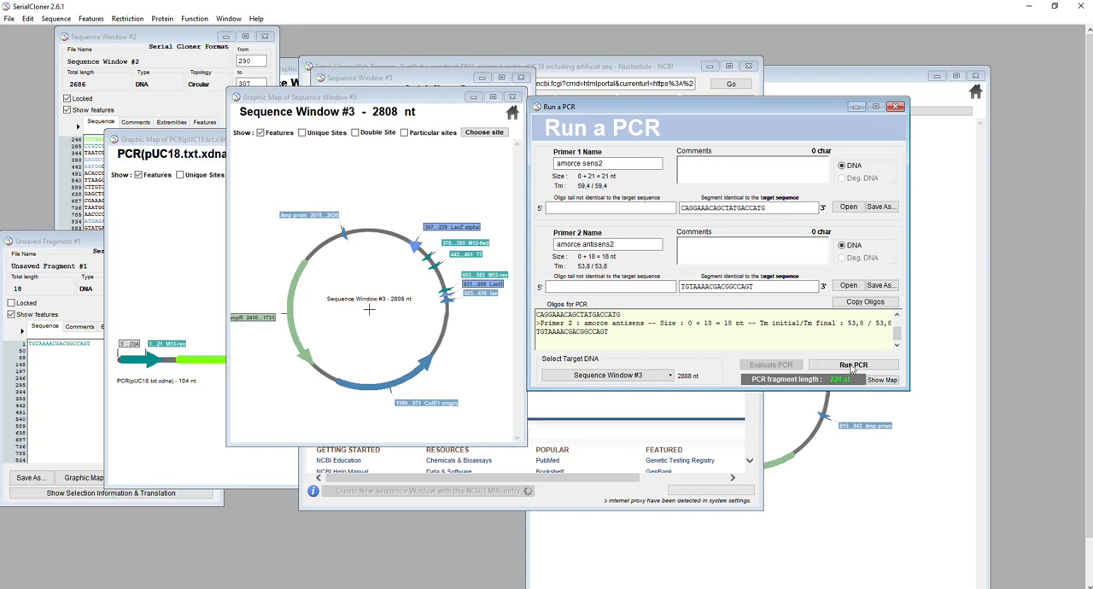
click(852, 367)
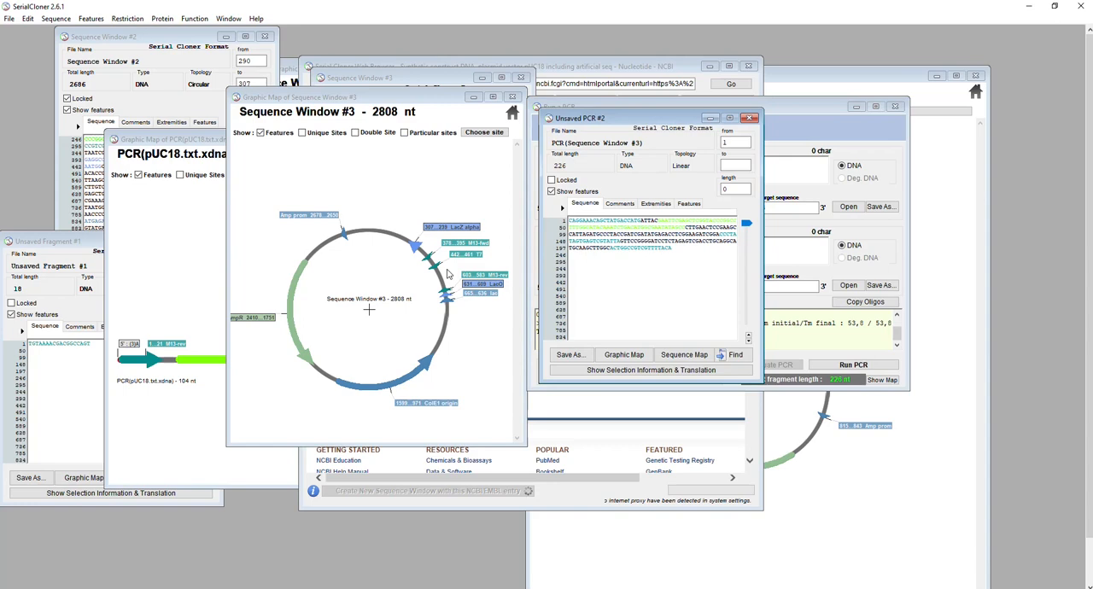
click(639, 357)
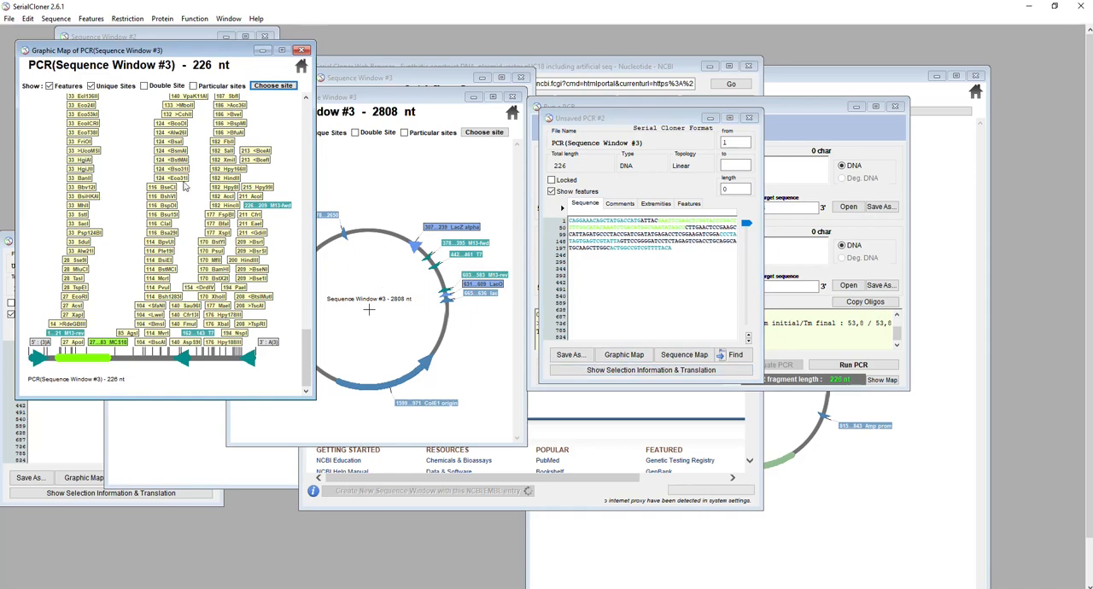
Hide the unique sites on the new PCR product's map and place it beside the pUC18 PCR product map
click(158, 51)
drag(158, 51, 341, 61)
click(275, 96)
click(162, 138)
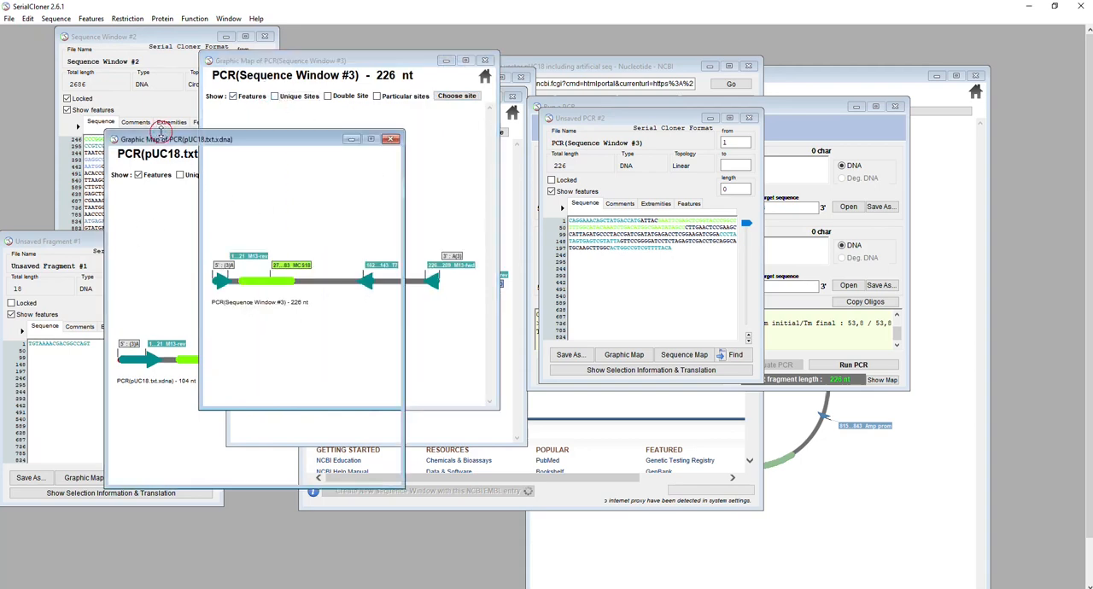
drag(323, 61, 562, 77)
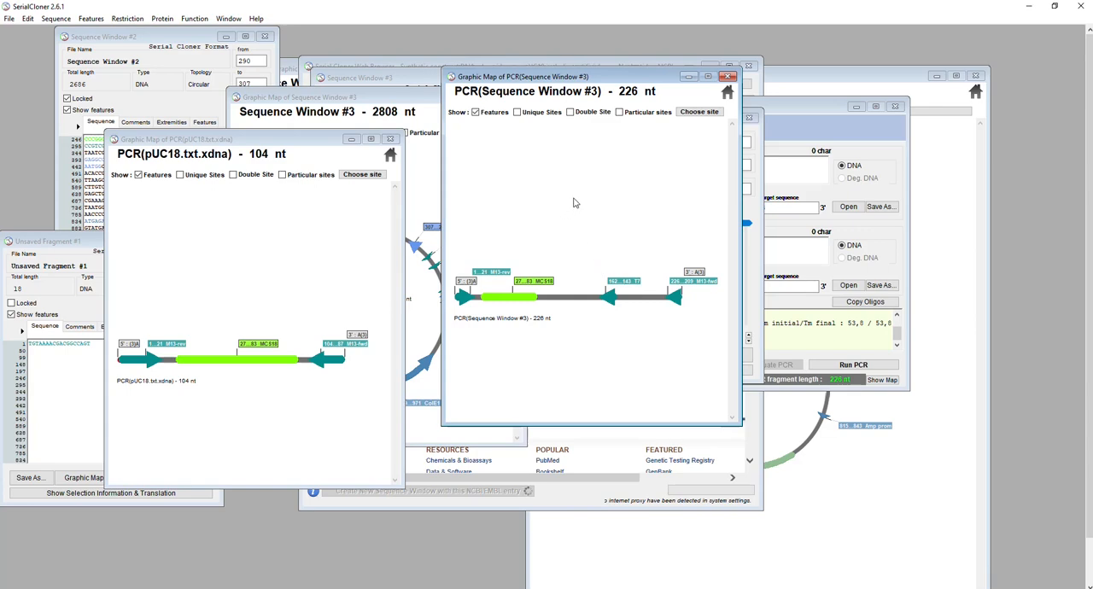
click(816, 109)
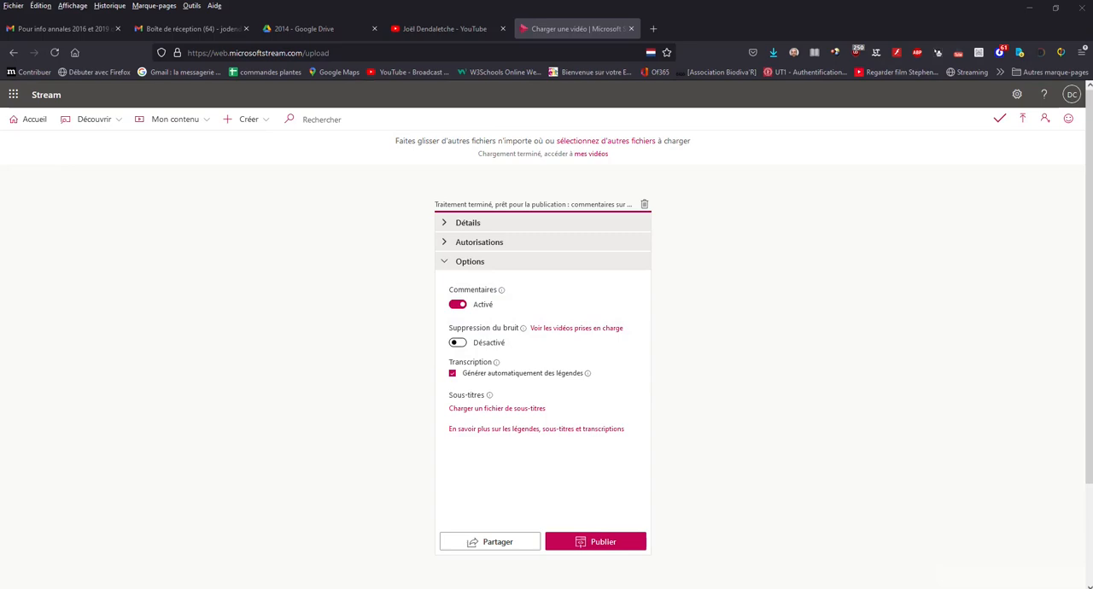
mouse_move(322, 588)
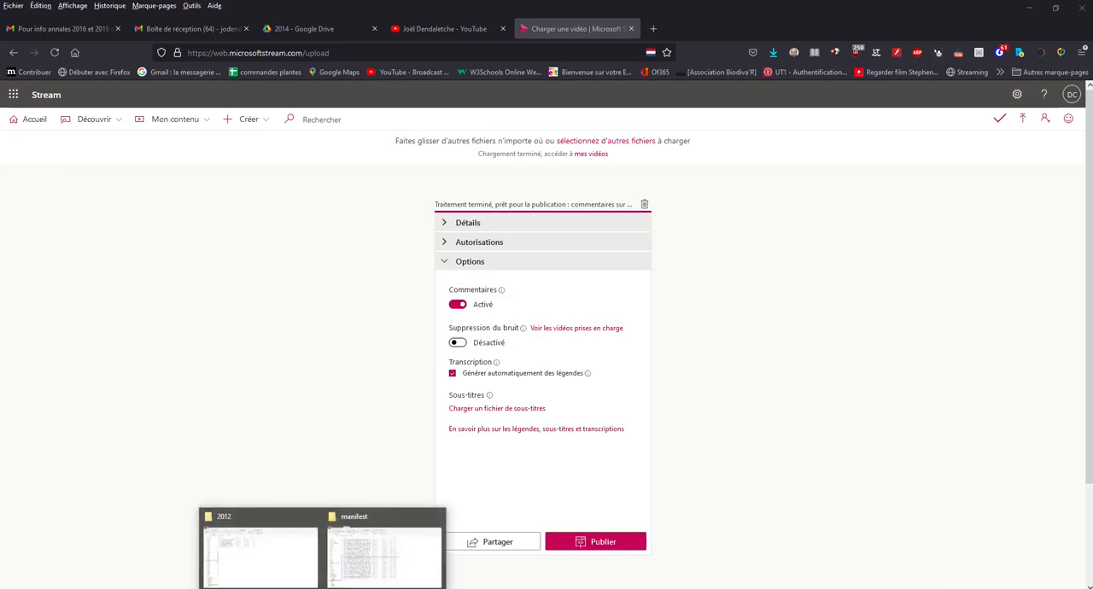